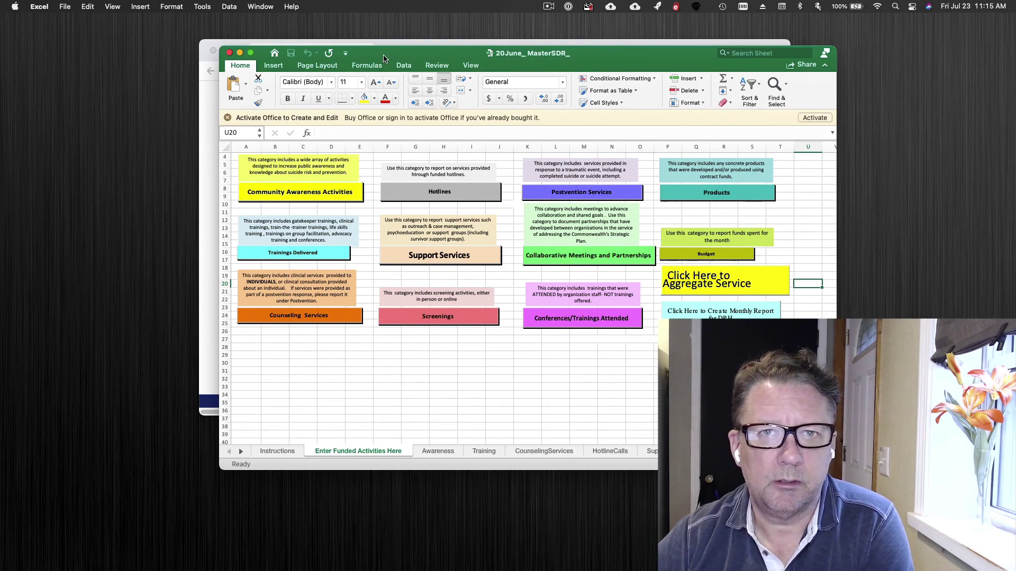
# Step: Hide the SDR Excel workbook so the Knack case study image shows
pyautogui.press('super+m')
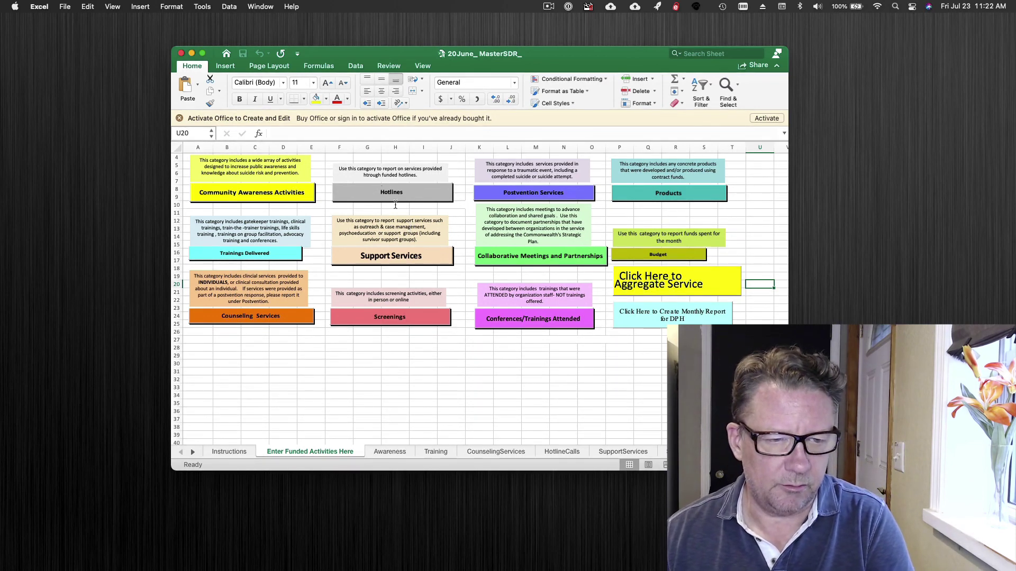
pyautogui.click(398, 194)
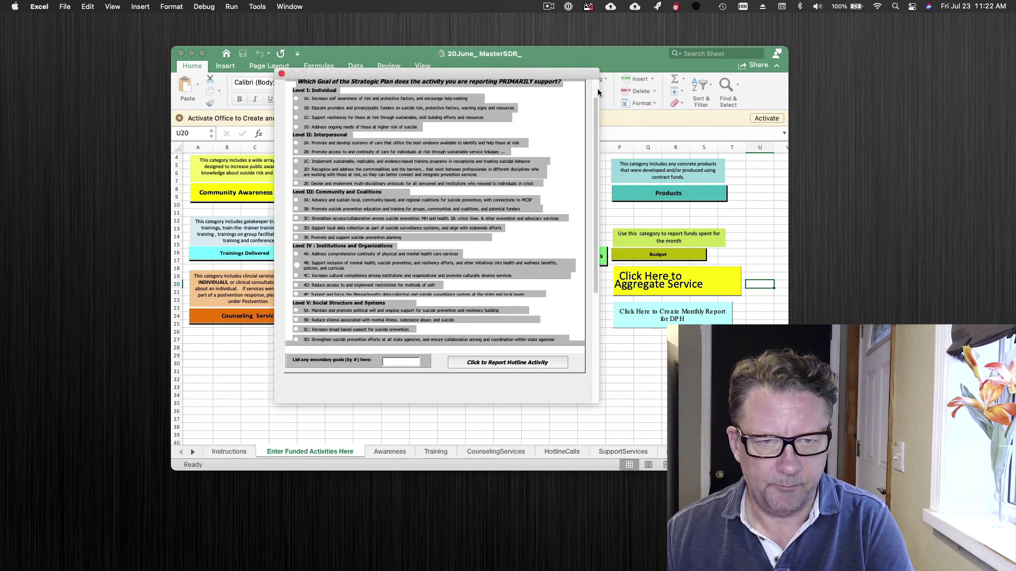
pyautogui.scroll(2, 596, 92)
pyautogui.click(326, 91)
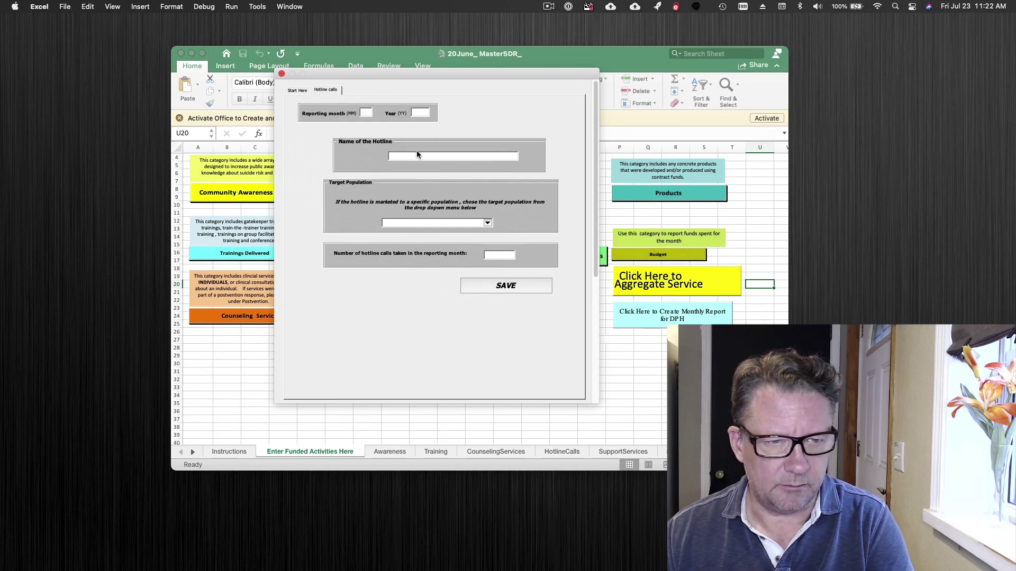
pyautogui.click(281, 74)
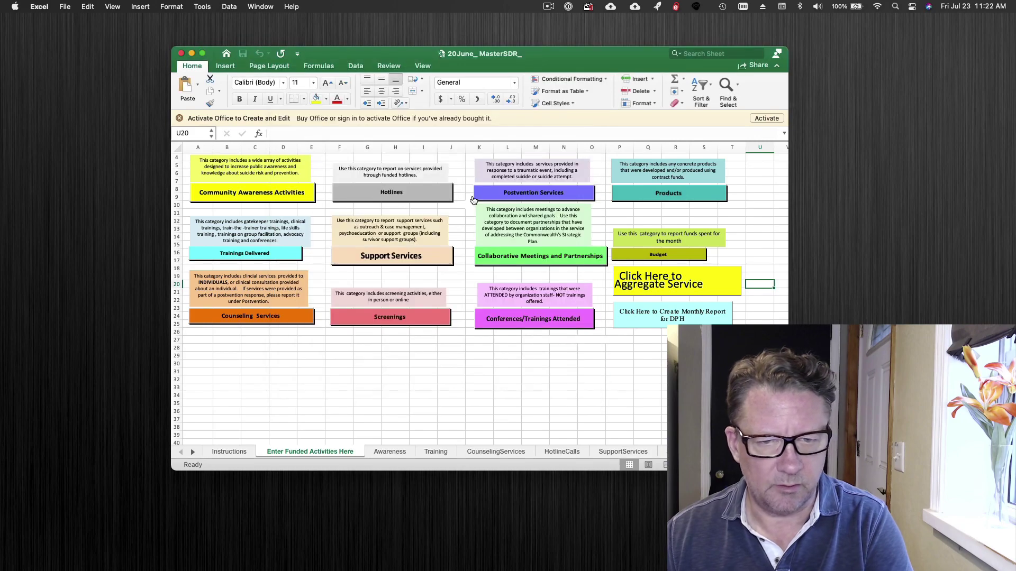
pyautogui.click(423, 256)
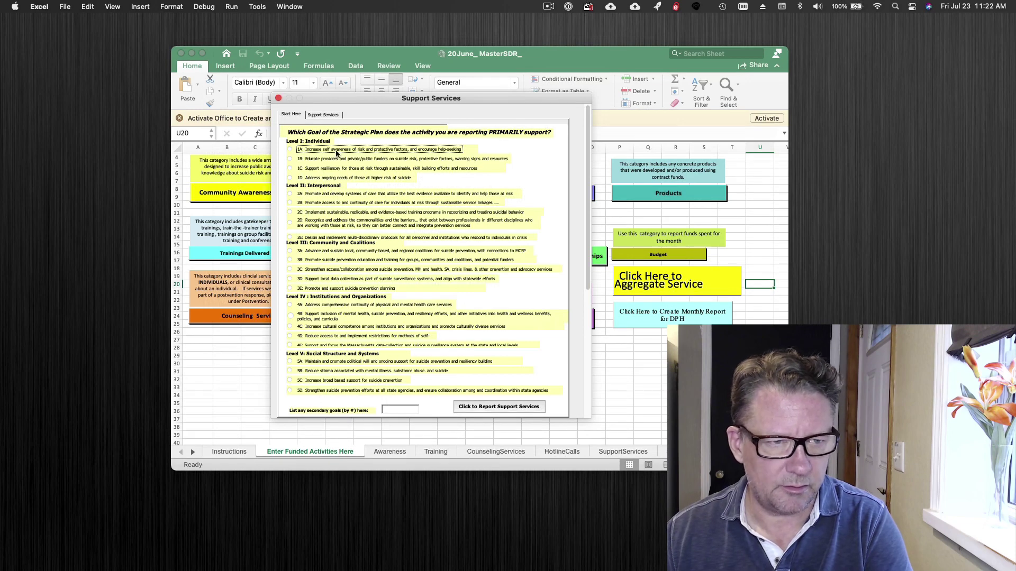
pyautogui.click(317, 116)
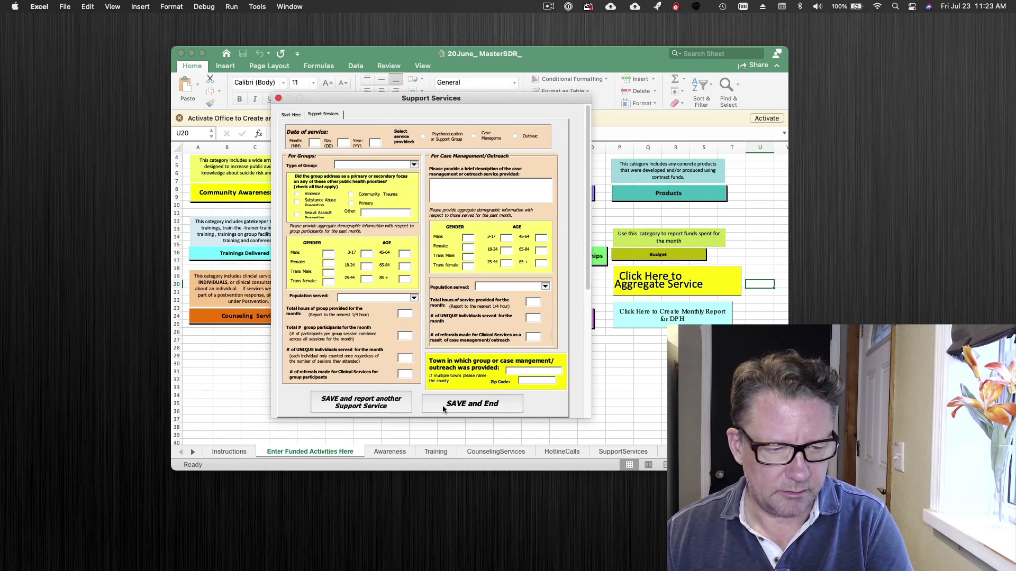
pyautogui.click(279, 98)
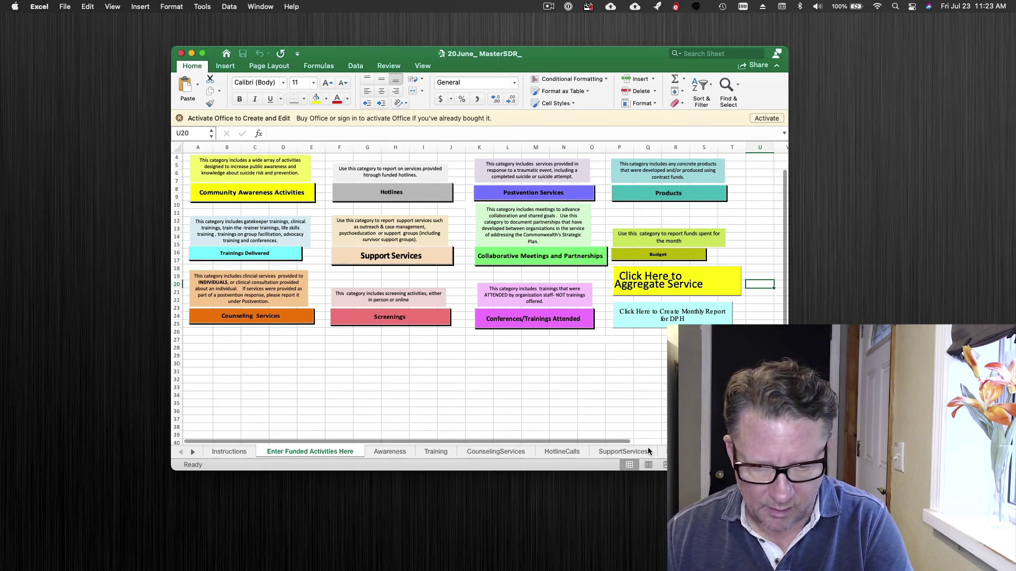
# Step: Go to the Awareness sheet and drag the workbook aside to expose the case study window
pyautogui.click(390, 453)
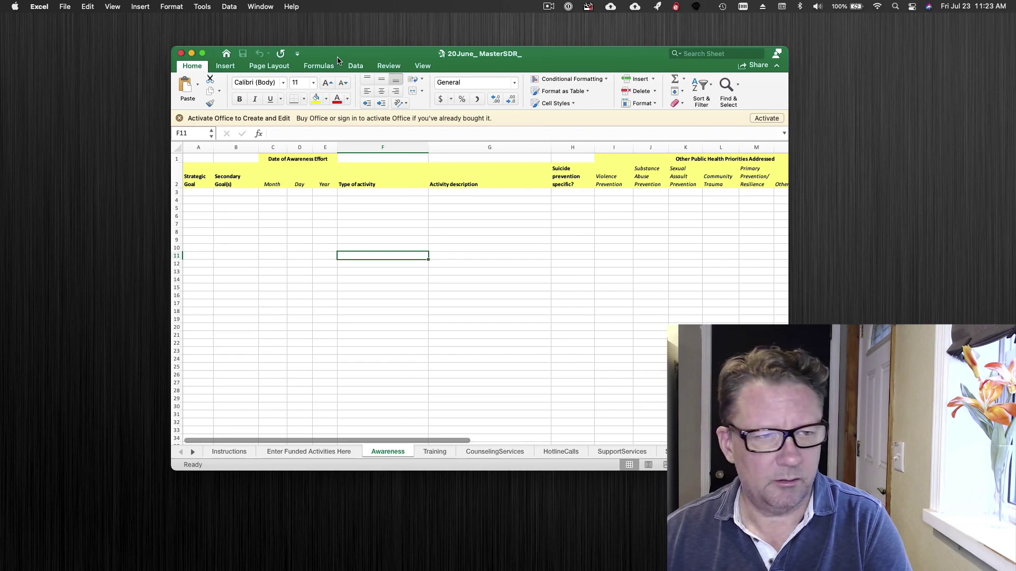
pyautogui.moveTo(338, 57); pyautogui.dragTo(361, 85)
# Step: Hide Excel, close the case study image, and switch to Knack's Provider Home page
pyautogui.press('super+w')
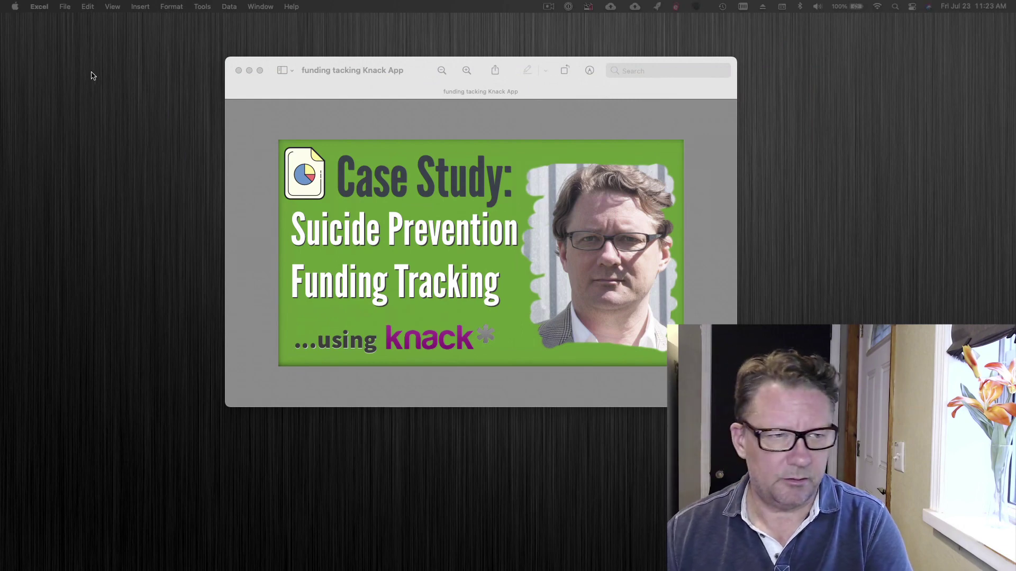
pyautogui.click(239, 70)
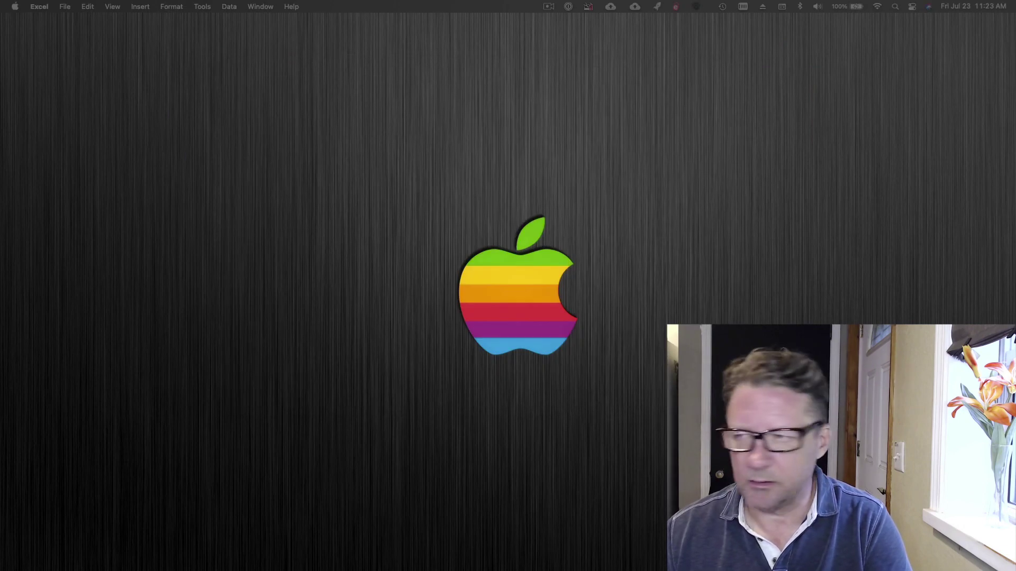
pyautogui.press('super+Tab')
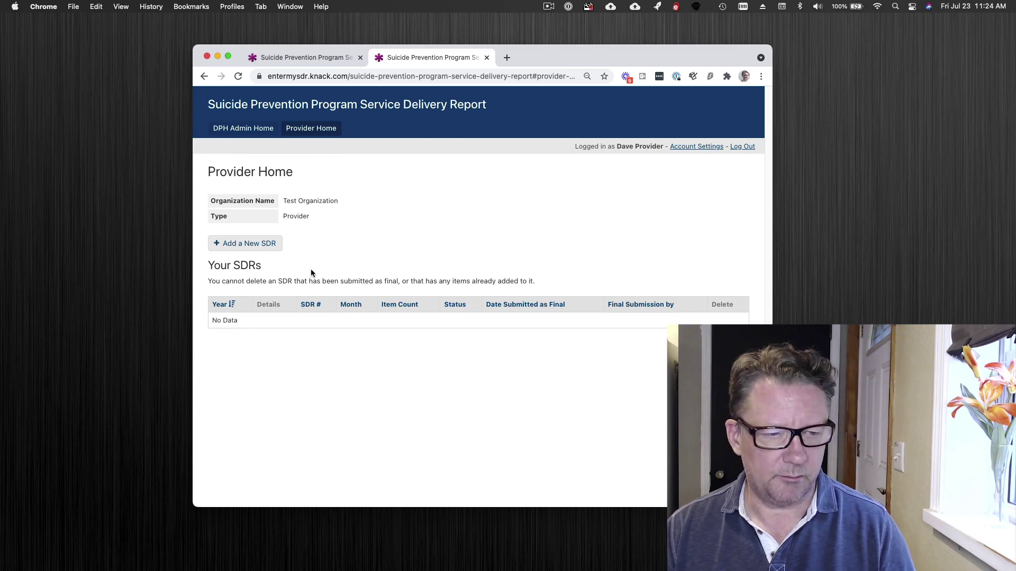
# Step: Add a new SDR with period 2022 - 06-June and submit it
pyautogui.click(257, 250)
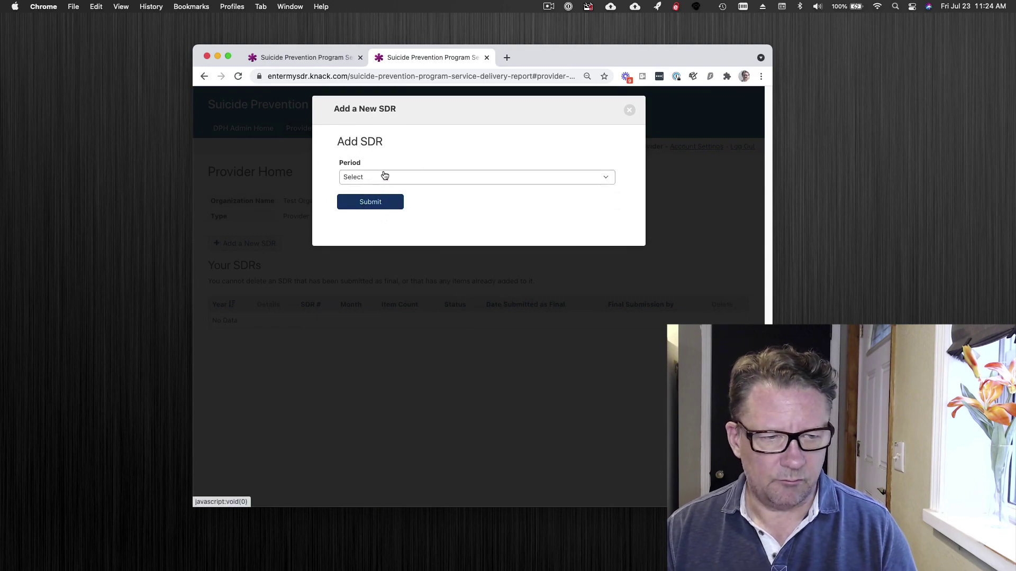
pyautogui.click(386, 175)
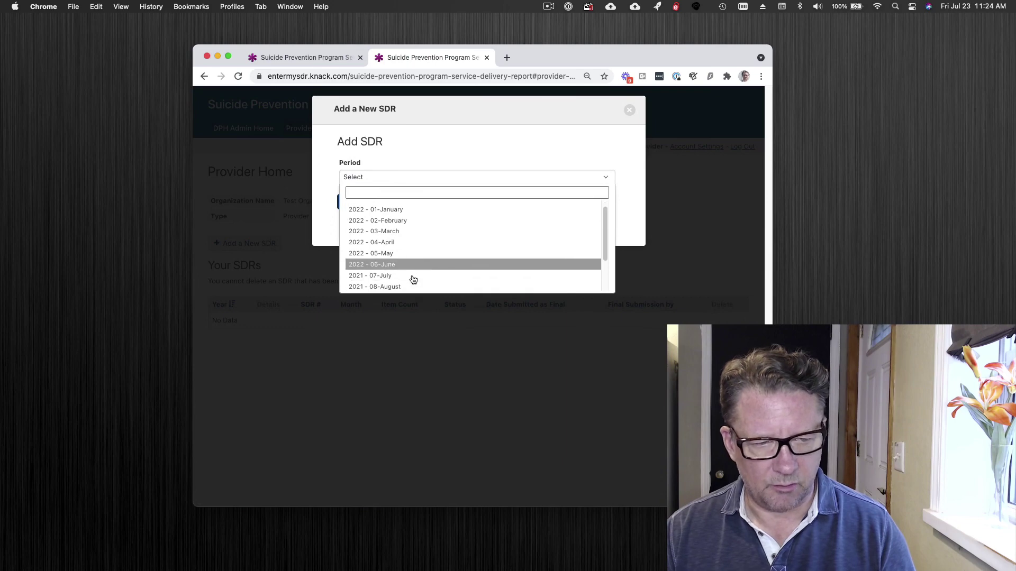
pyautogui.scroll(-3, 413, 279)
pyautogui.scroll(3, 413, 279)
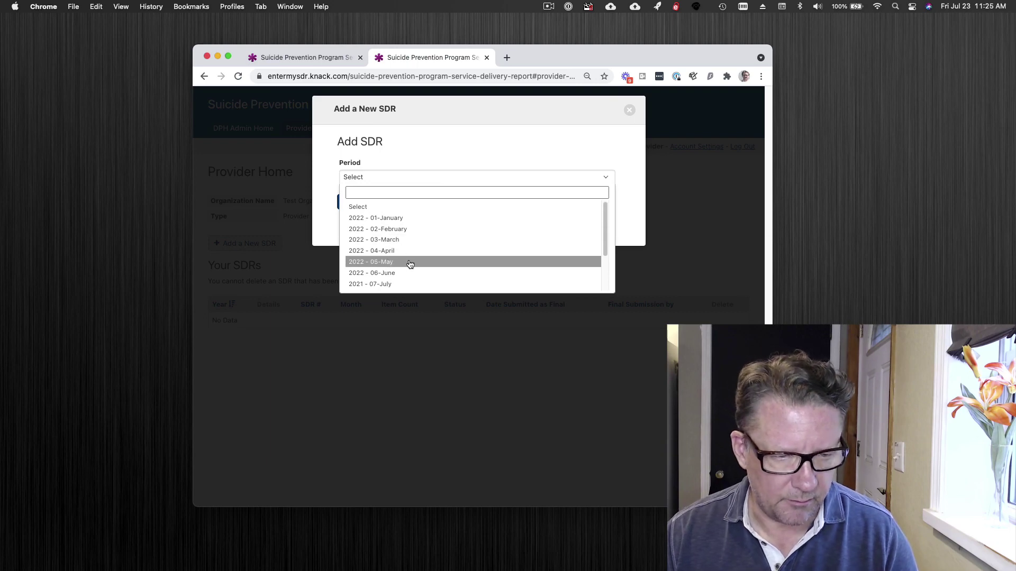
pyautogui.scroll(-3, 410, 264)
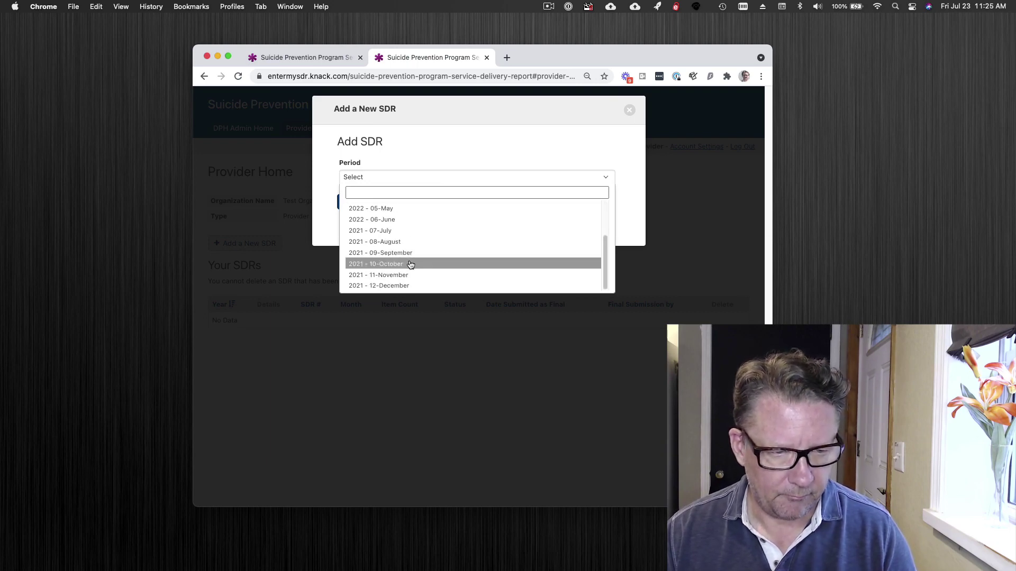
pyautogui.click(390, 231)
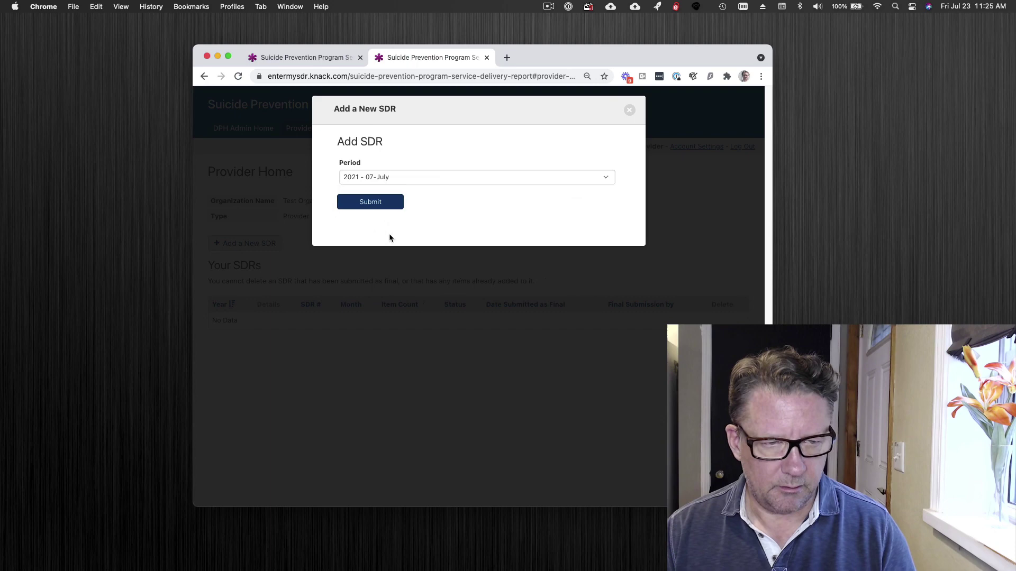
pyautogui.click(381, 180)
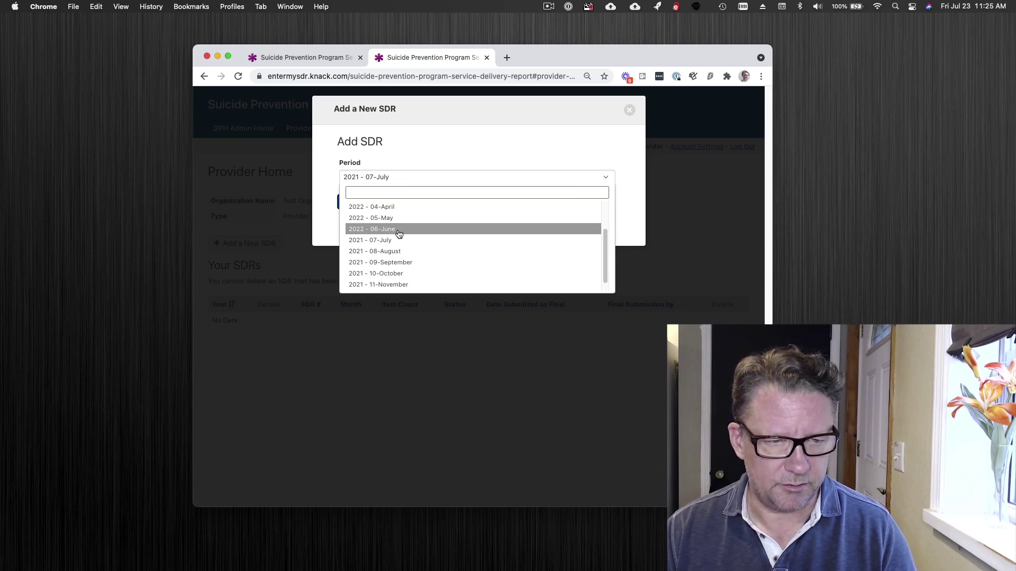
pyautogui.click(399, 233)
pyautogui.click(370, 203)
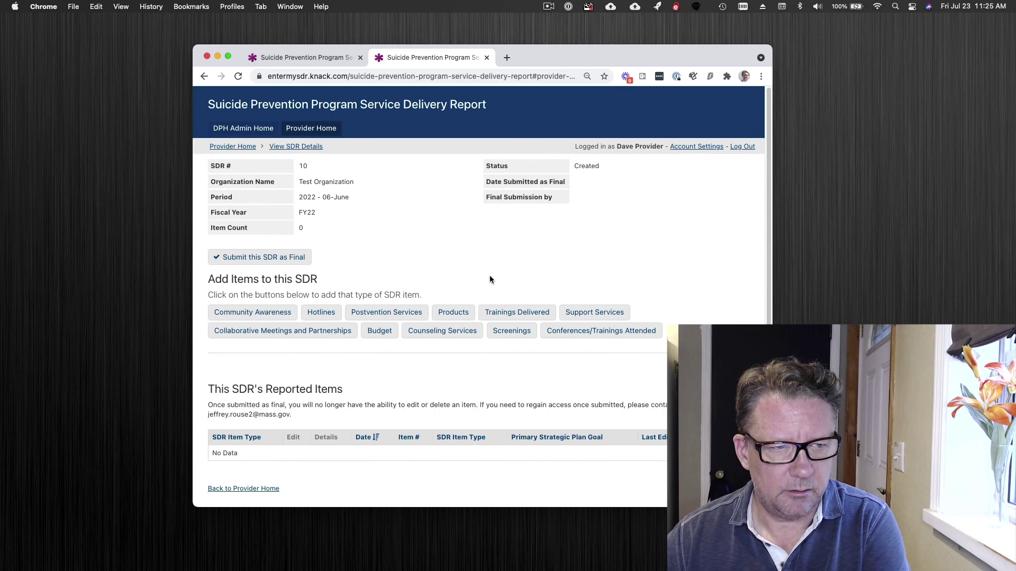
pyautogui.click(233, 148)
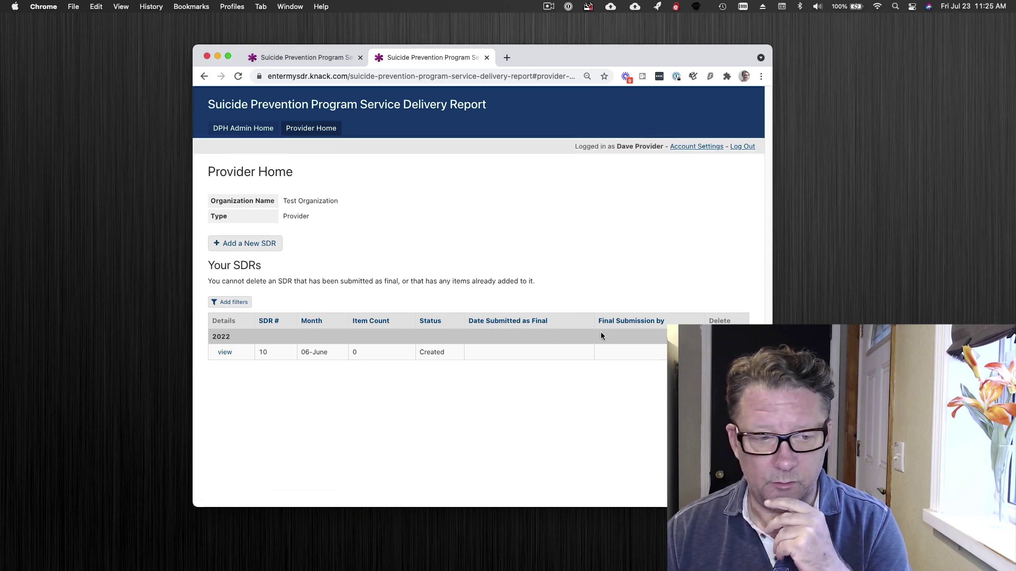
pyautogui.click(224, 353)
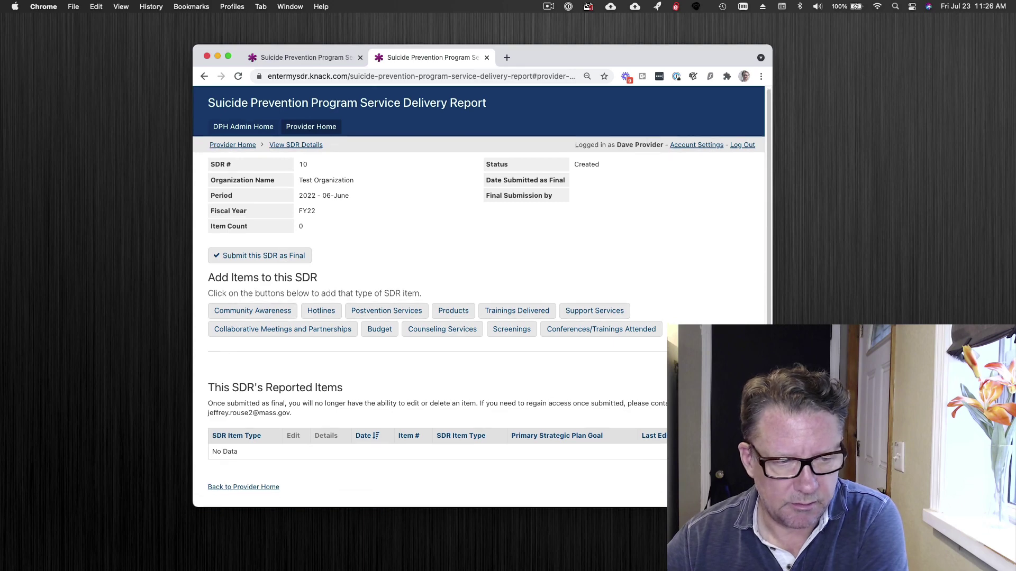
pyautogui.scroll(-1, 375, 326)
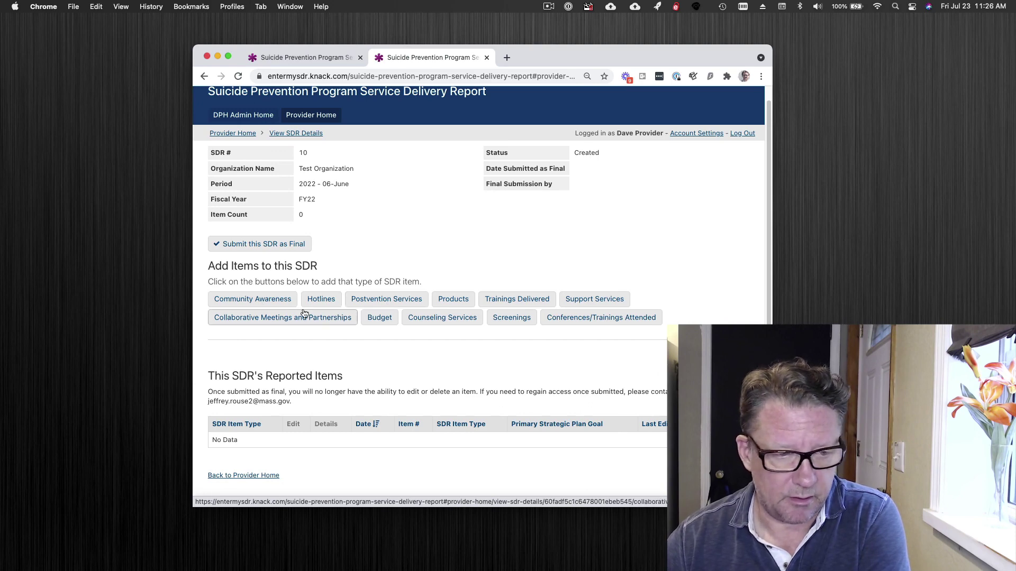
pyautogui.click(257, 300)
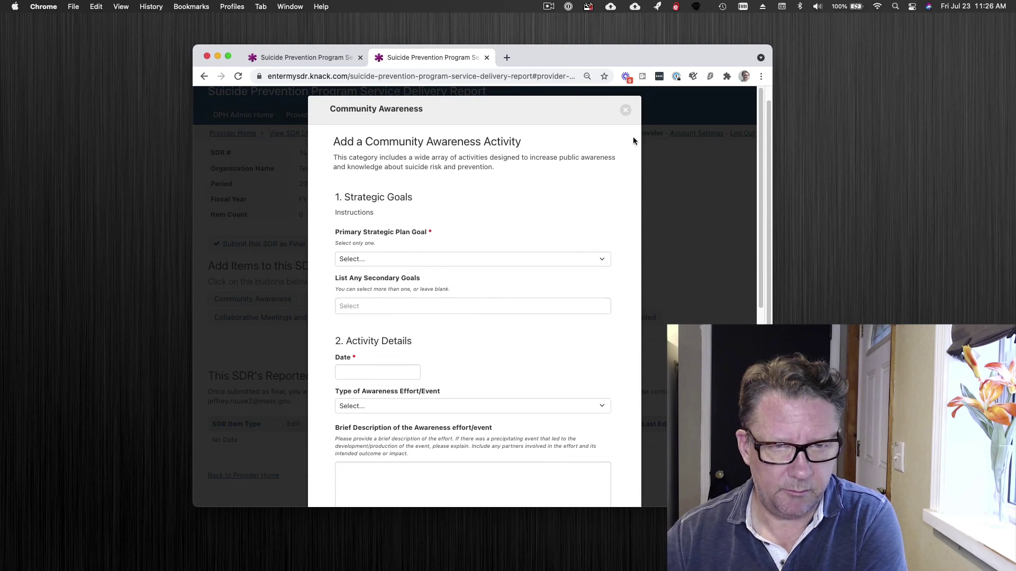
pyautogui.click(625, 109)
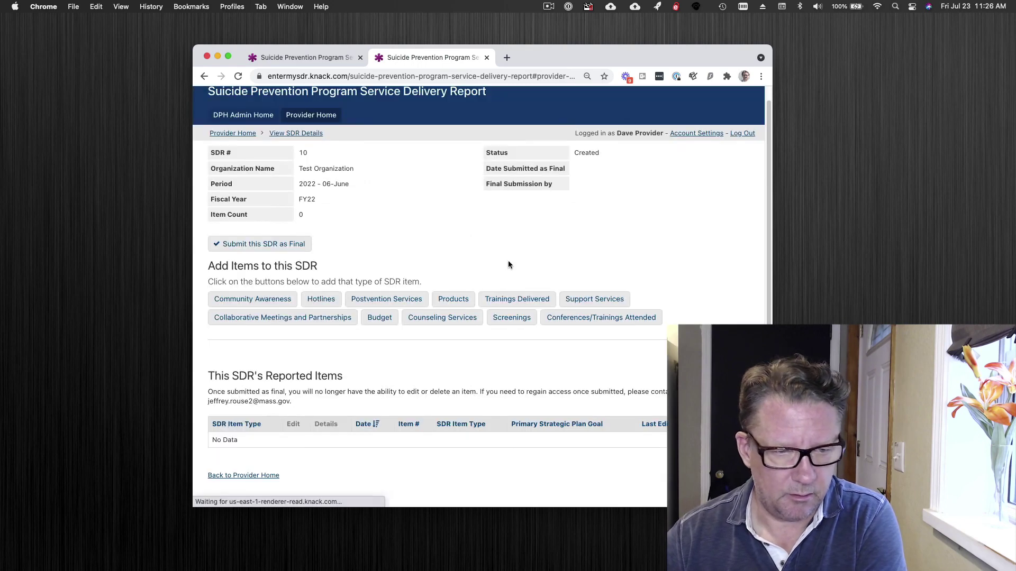
pyautogui.click(332, 303)
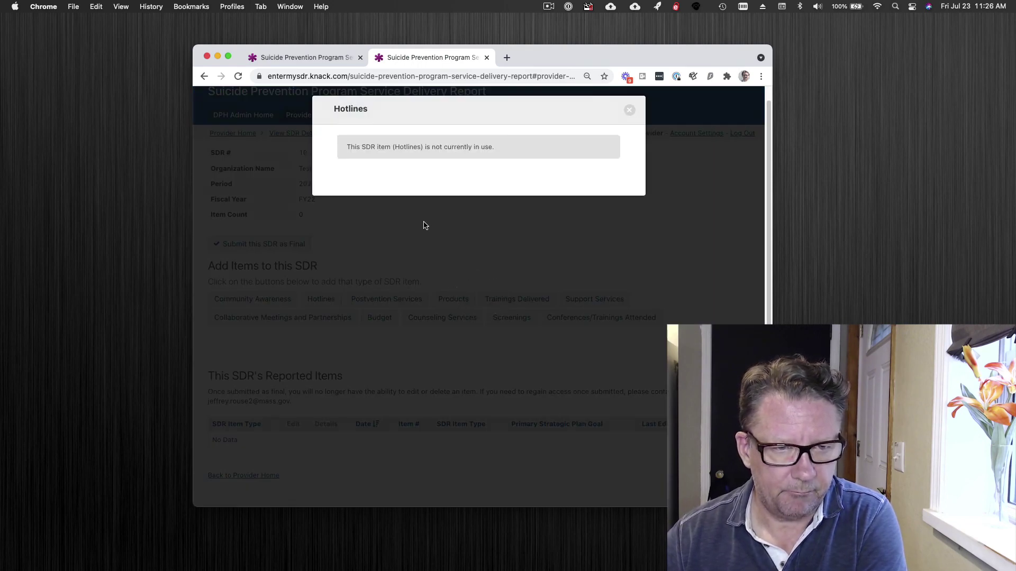
pyautogui.click(626, 111)
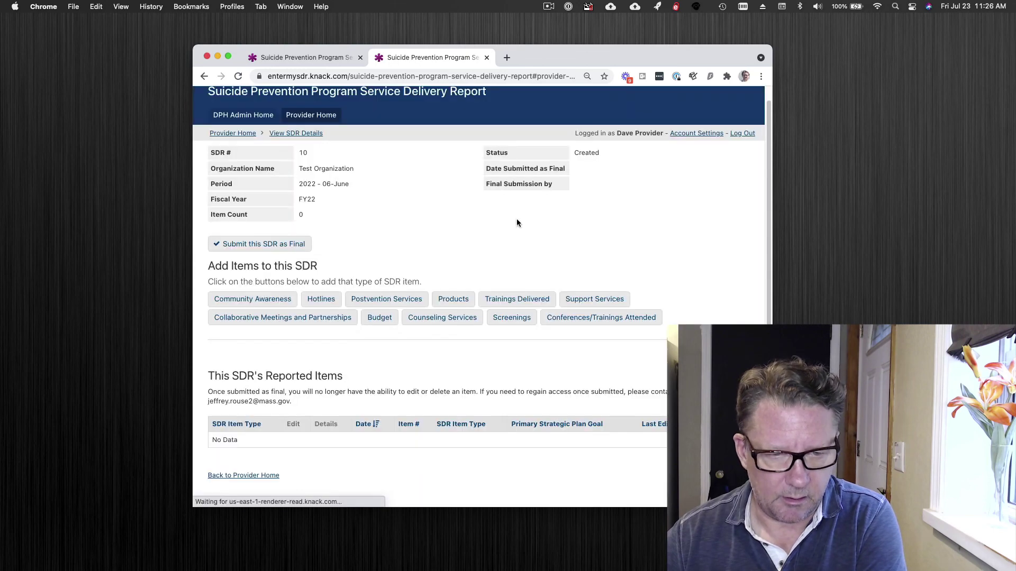
pyautogui.click(453, 300)
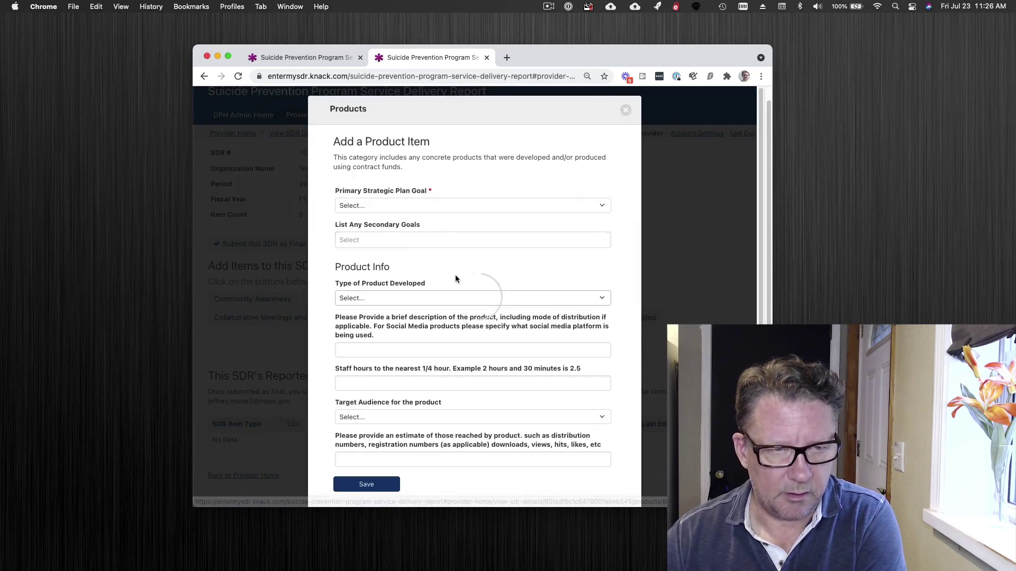
# Step: Save a Products item with primary goal 1B, secondary goal 1C and product type Video
pyautogui.click(369, 206)
pyautogui.click(376, 228)
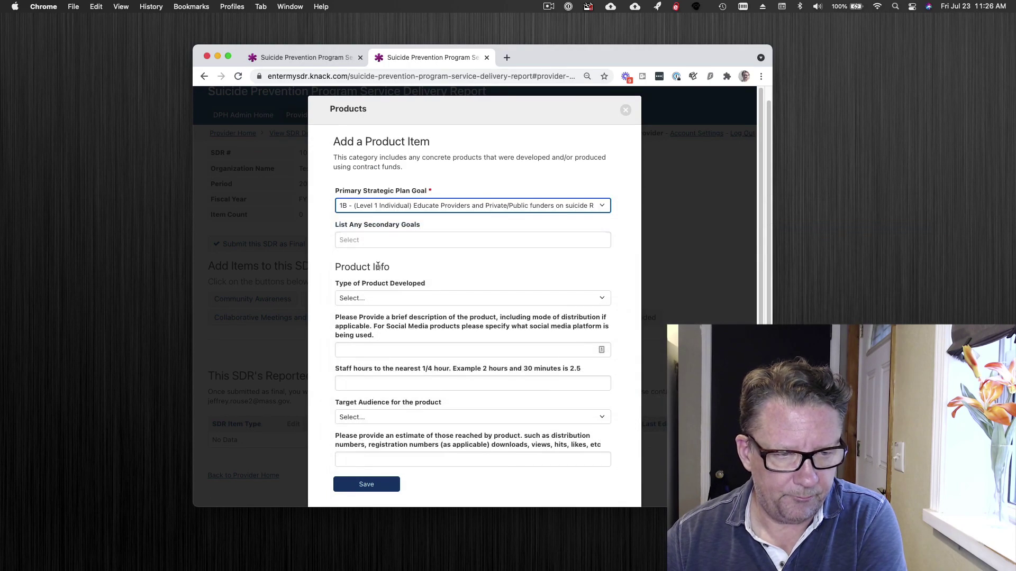
pyautogui.click(381, 239)
pyautogui.click(381, 298)
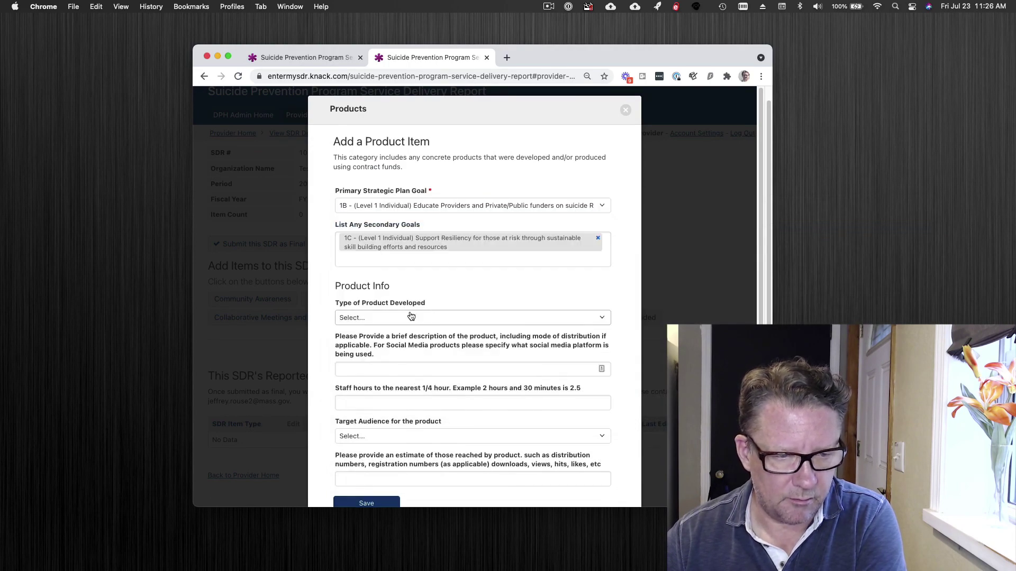
pyautogui.click(390, 316)
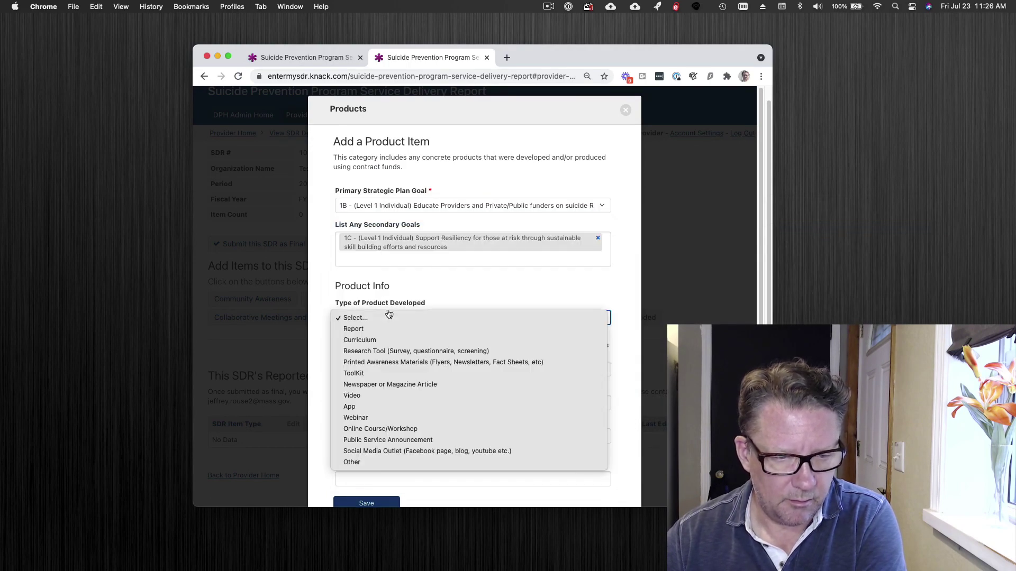
pyautogui.click(391, 396)
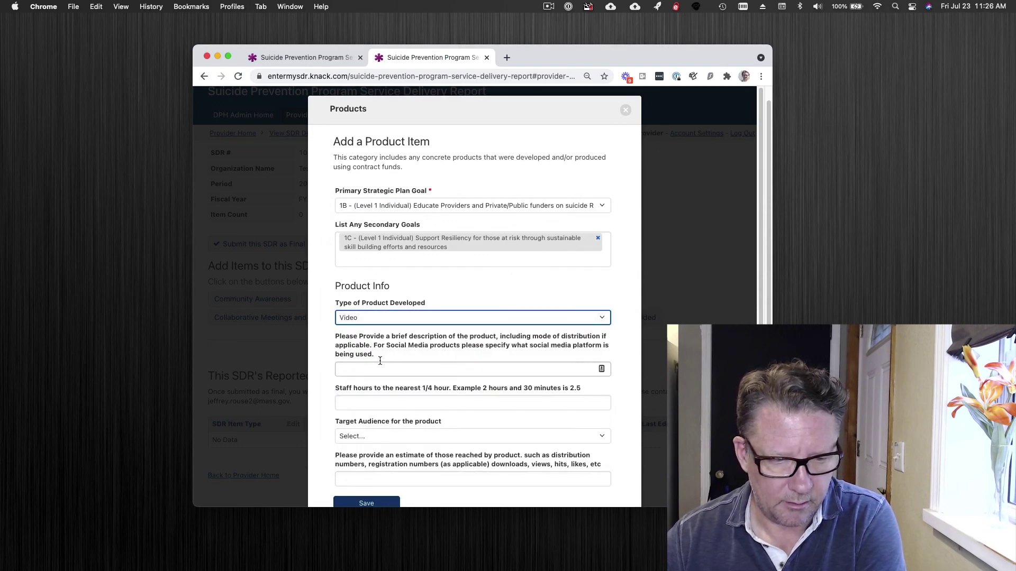
pyautogui.scroll(-2, 458, 328)
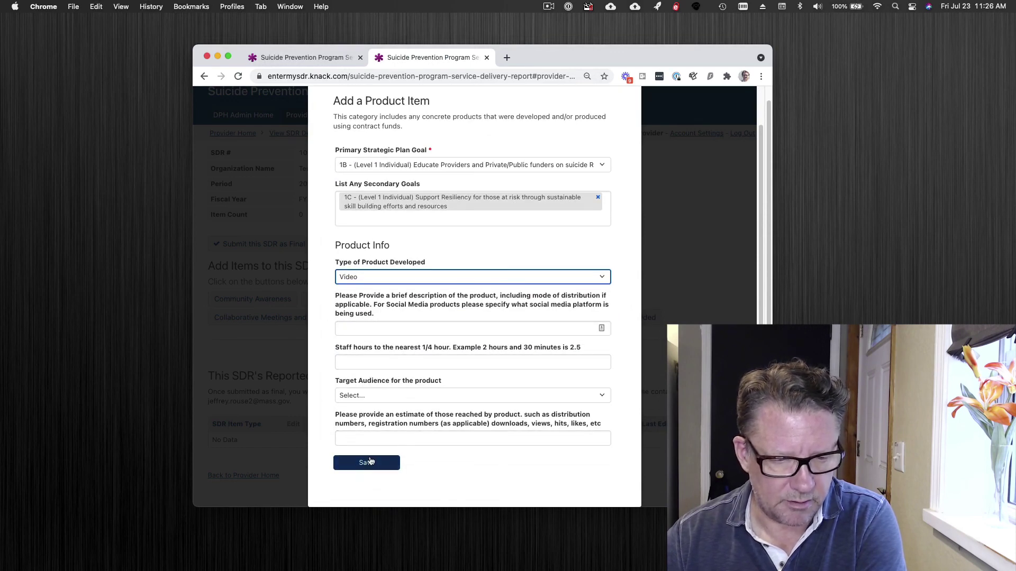
pyautogui.click(370, 462)
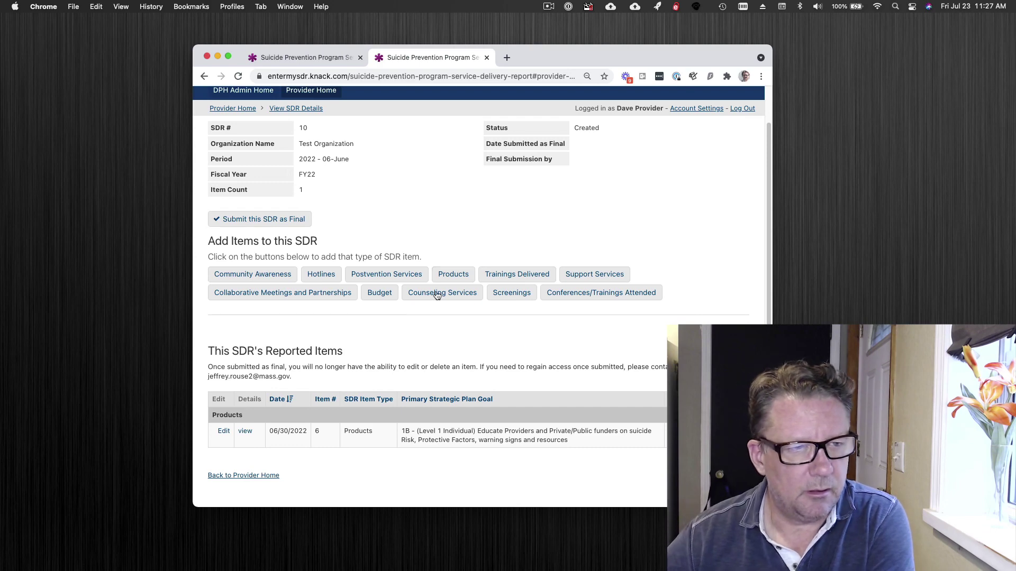
# Step: Return to the Knack builder tab showing the Add a New SDR page
pyautogui.click(284, 57)
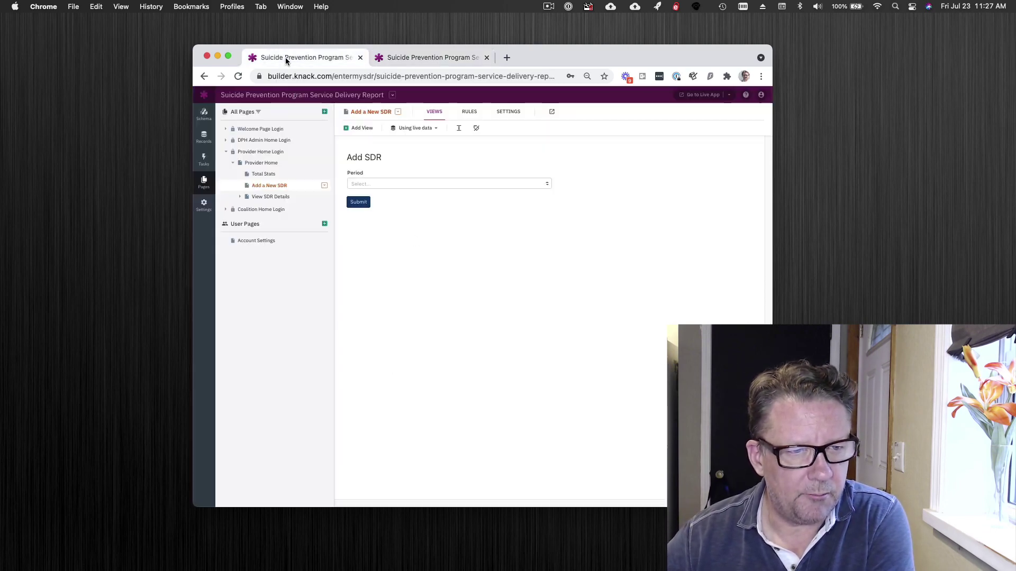
# Step: Navigate the Pages tree from Provider Home Login through Provider Home to View SDR Details
pyautogui.click(265, 152)
pyautogui.click(268, 163)
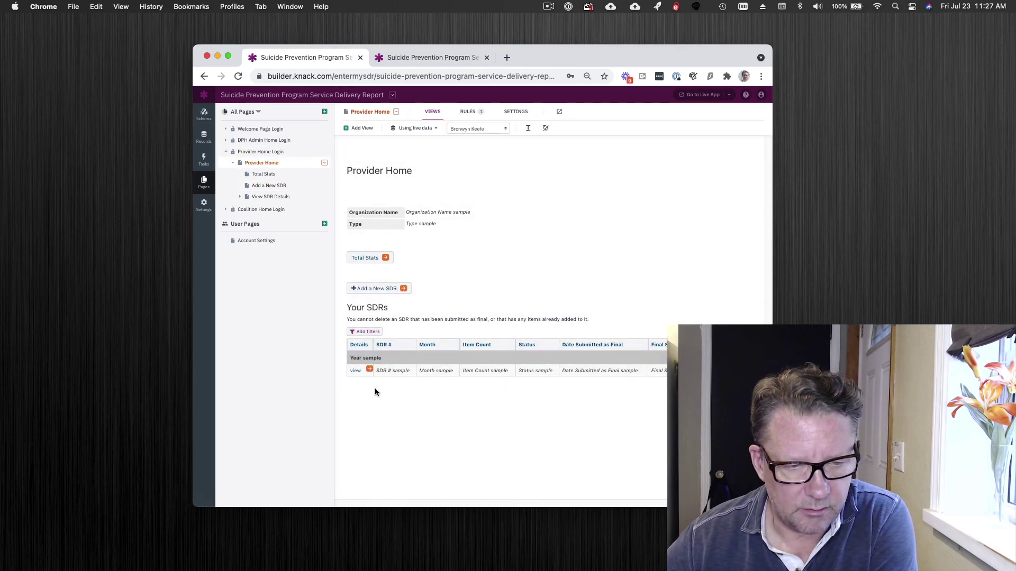
pyautogui.click(370, 370)
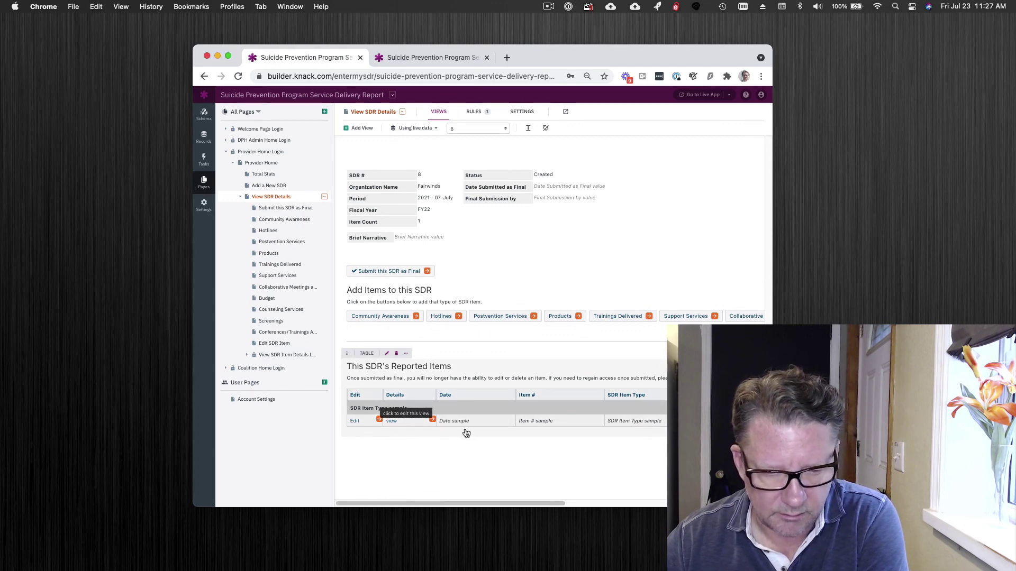
pyautogui.click(433, 419)
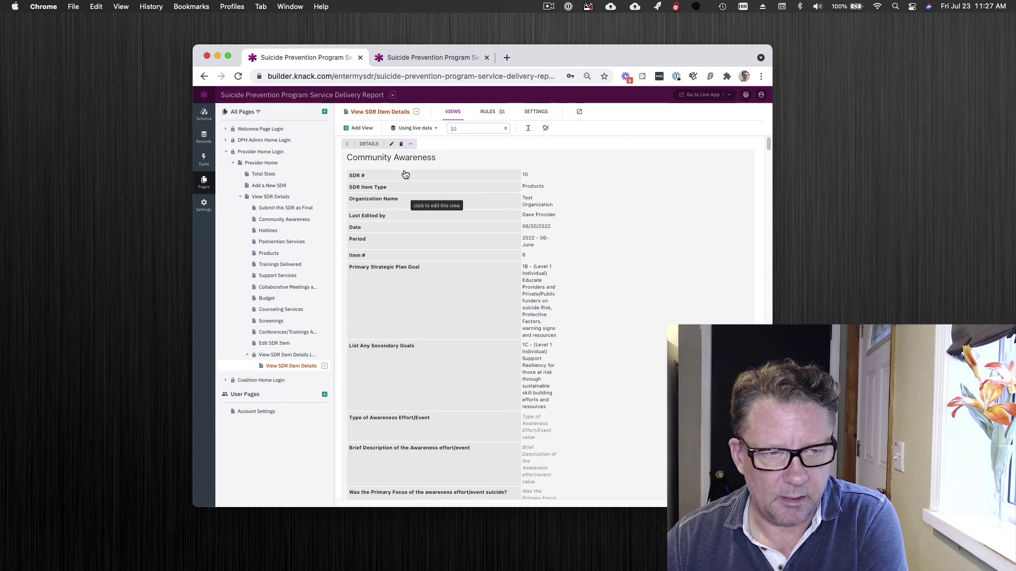
pyautogui.scroll(-10, 418, 196)
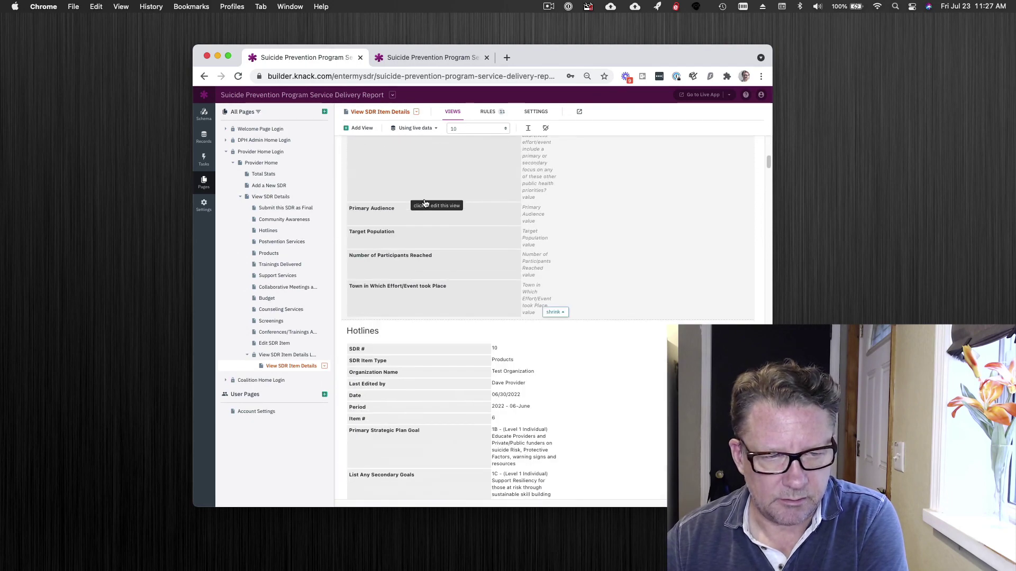
pyautogui.scroll(-10, 448, 243)
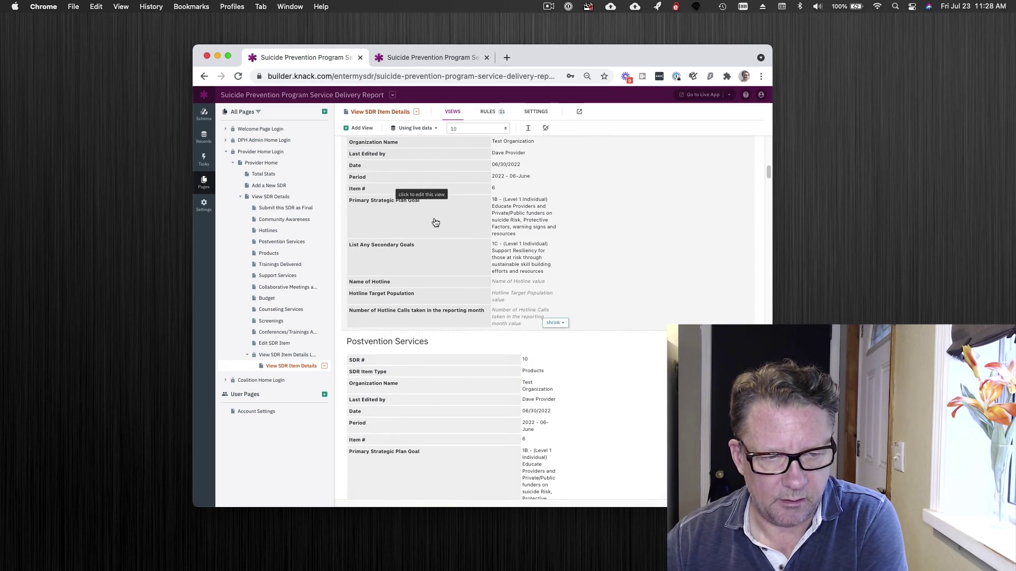
pyautogui.scroll(-10, 437, 248)
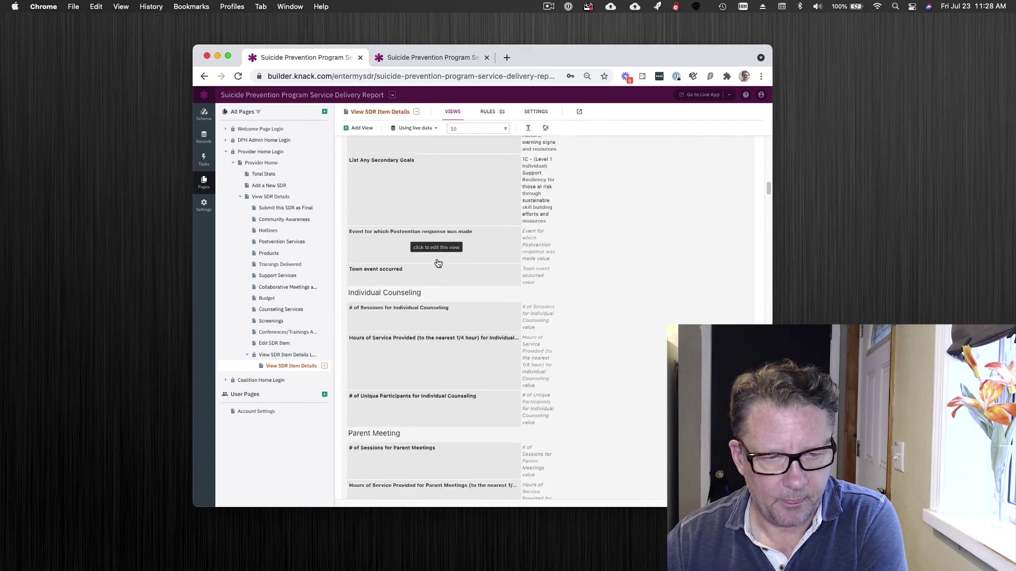
pyautogui.scroll(-10, 438, 263)
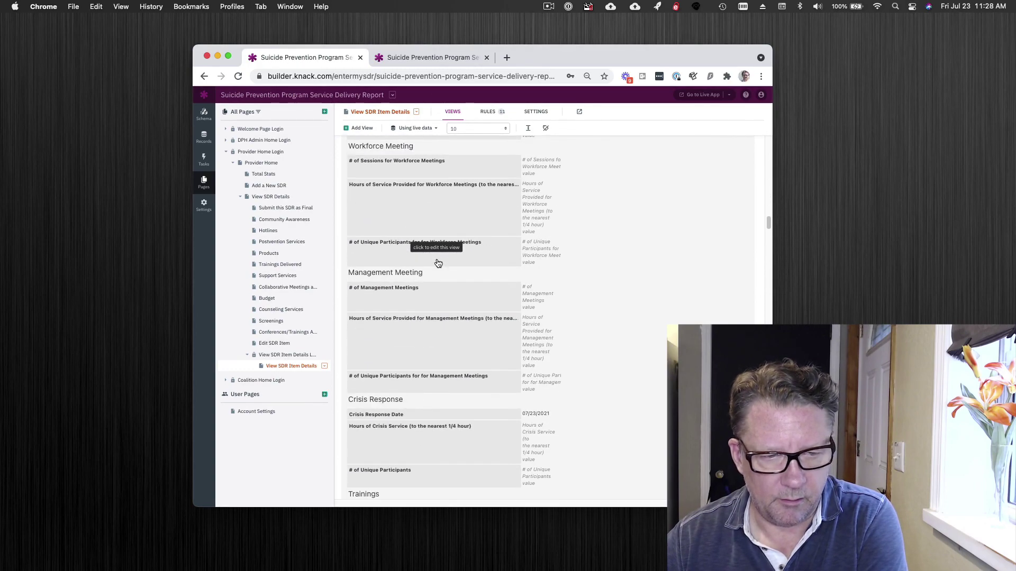
pyautogui.scroll(20, 438, 263)
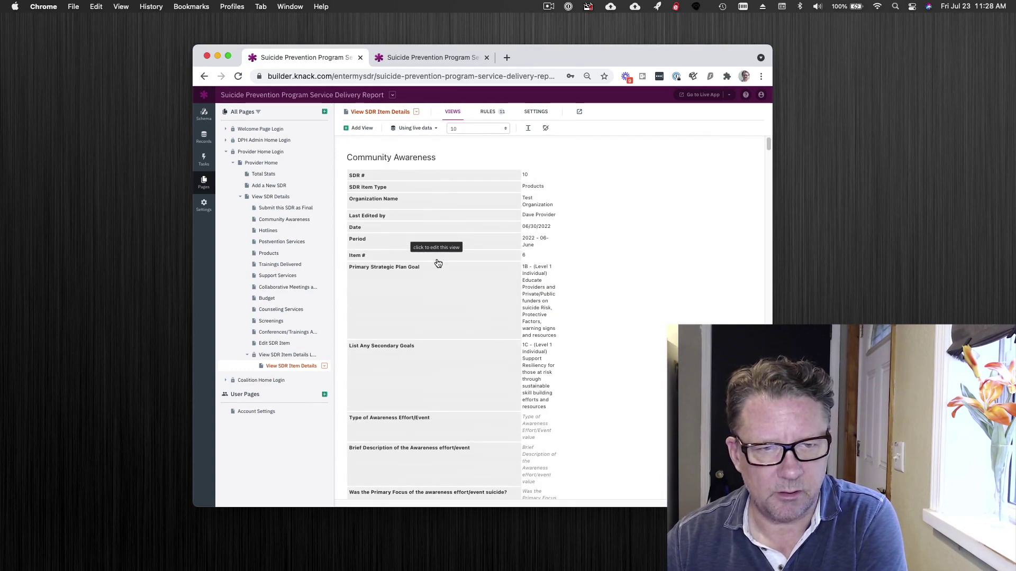
# Step: Show the View SDR Item Details page rules, check the live SDR, and return to the builder
pyautogui.click(488, 112)
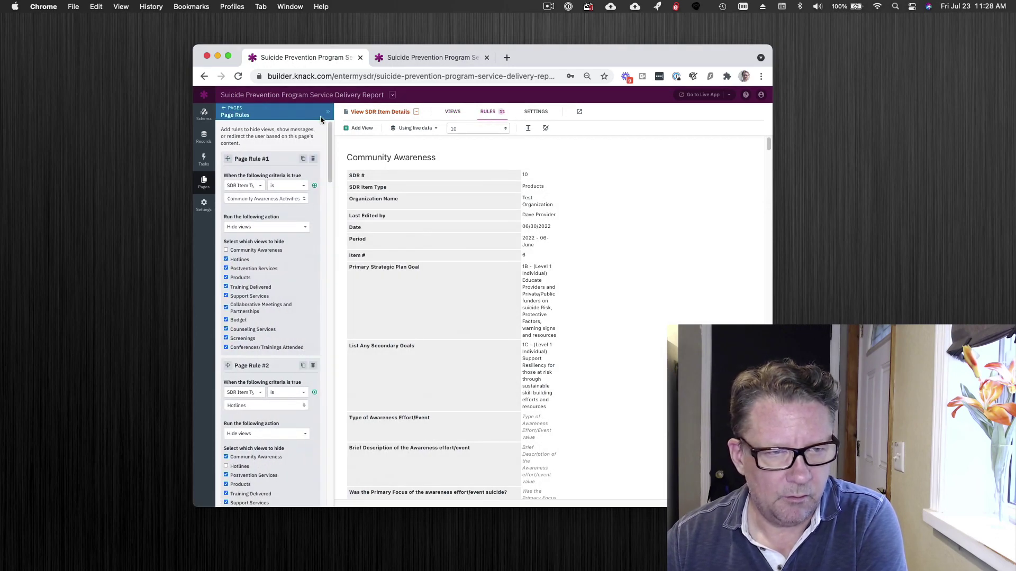
pyautogui.click(328, 113)
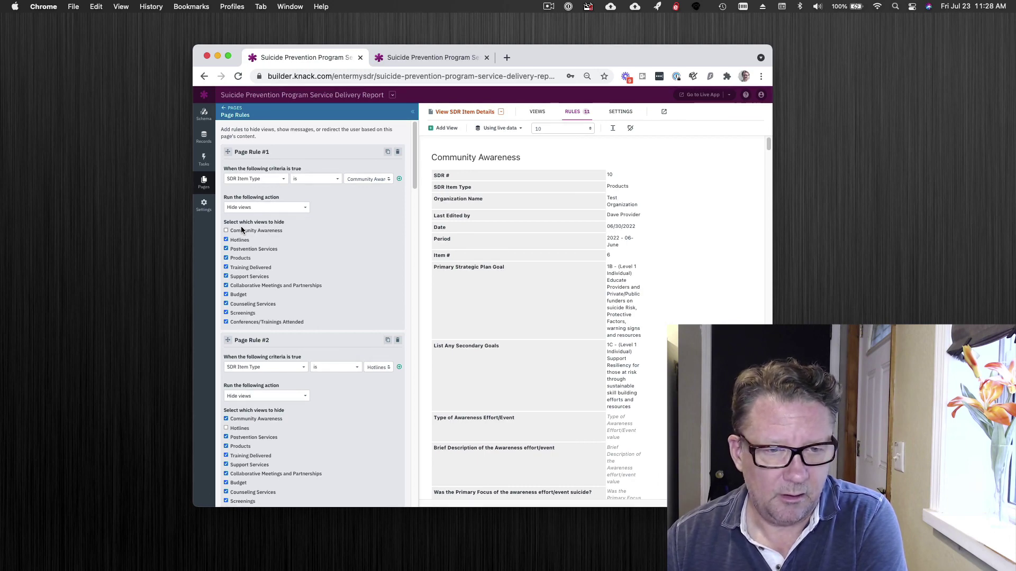
pyautogui.click(408, 57)
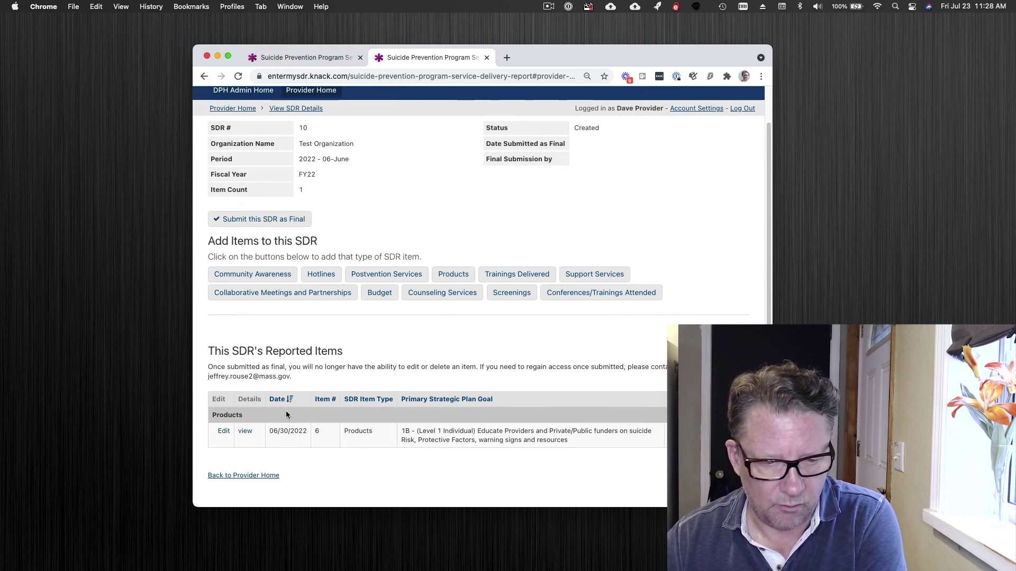
pyautogui.click(312, 57)
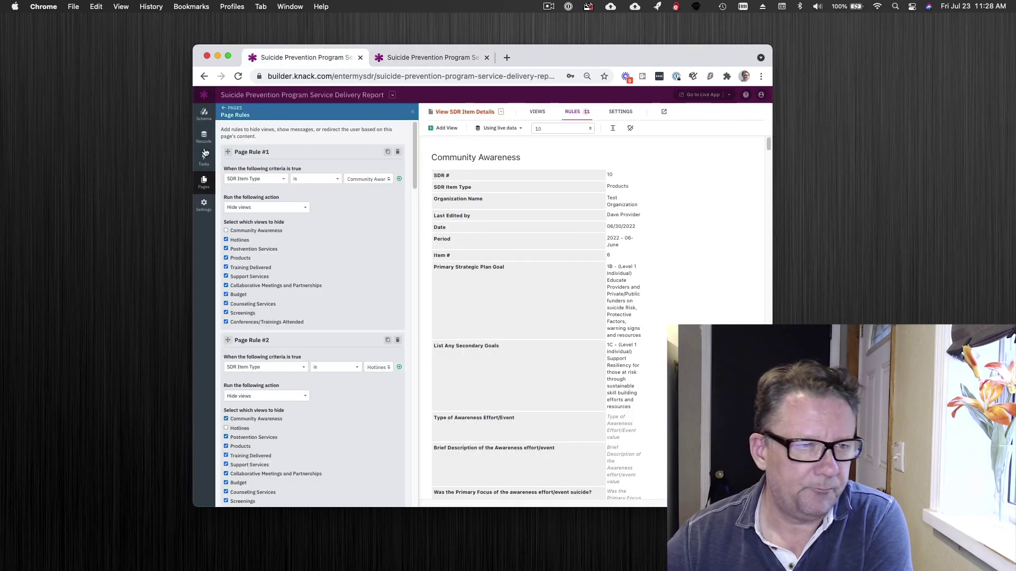
# Step: Open the schema's SDR Item object and scroll down to its Counseling Services fields
pyautogui.click(203, 115)
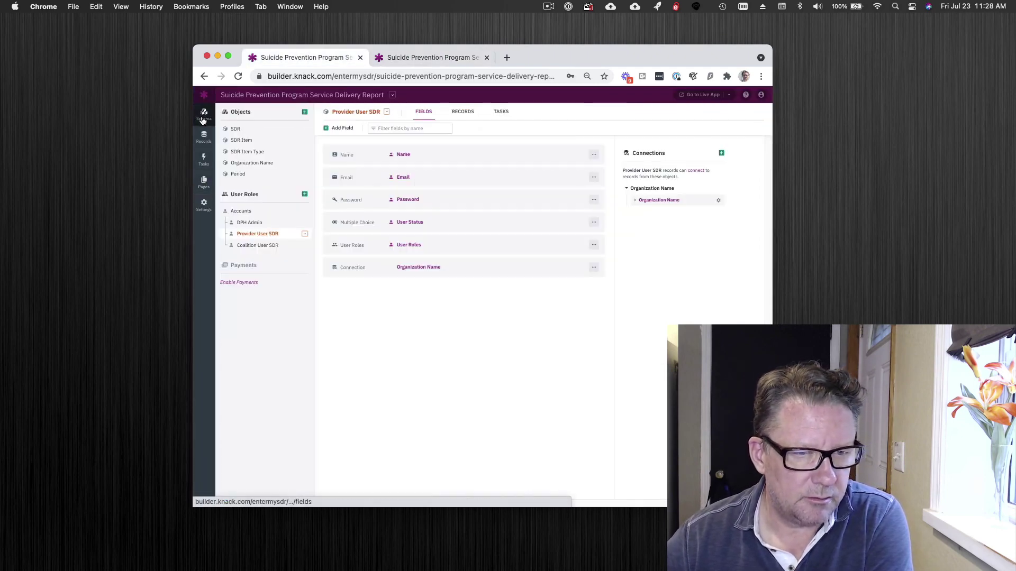
pyautogui.click(247, 141)
pyautogui.scroll(-15, 516, 291)
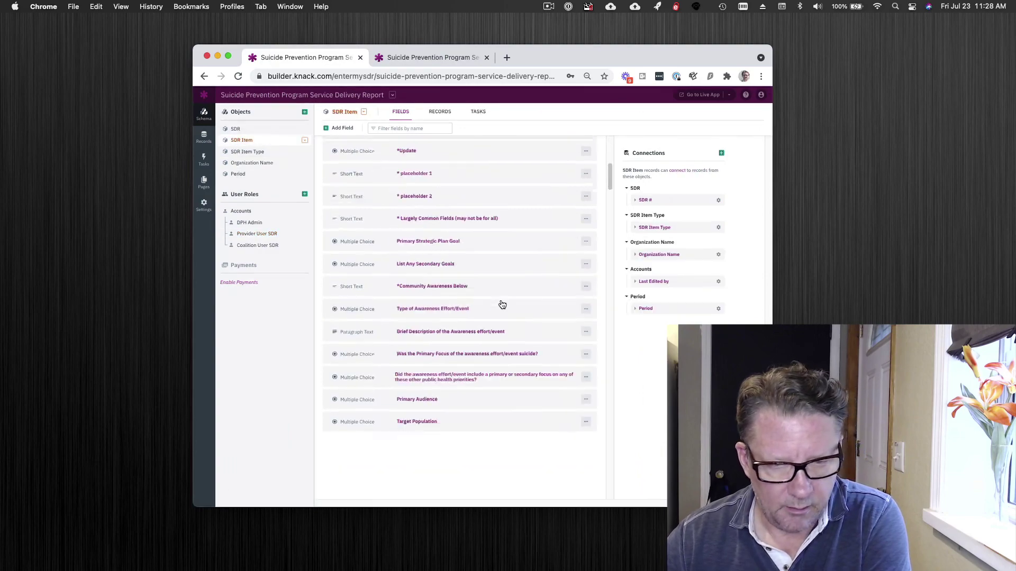
pyautogui.scroll(-5, 500, 304)
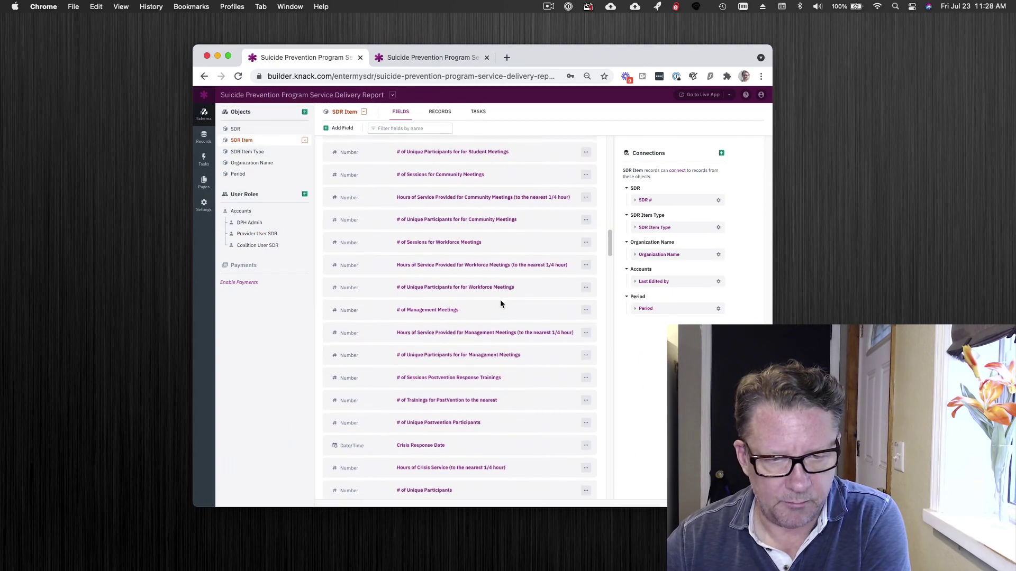
pyautogui.scroll(-15, 502, 305)
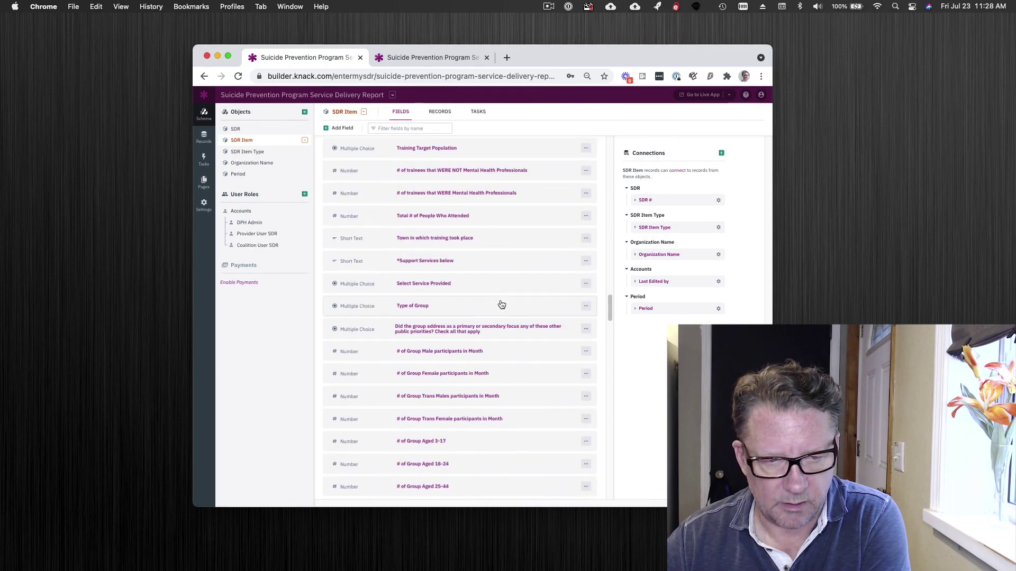
pyautogui.scroll(-15, 500, 305)
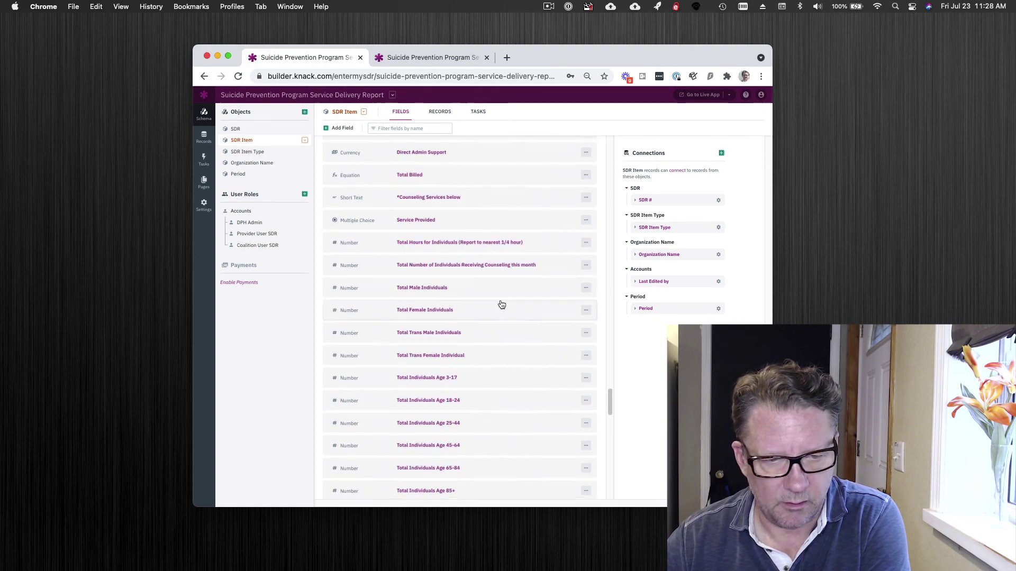
pyautogui.click(439, 111)
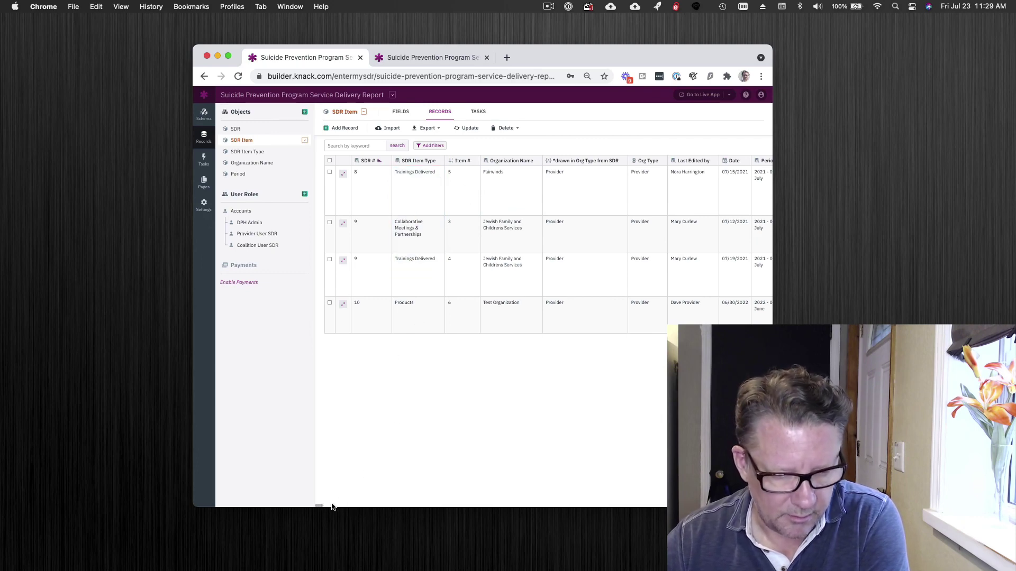
pyautogui.moveTo(320, 508); pyautogui.dragTo(516, 503)
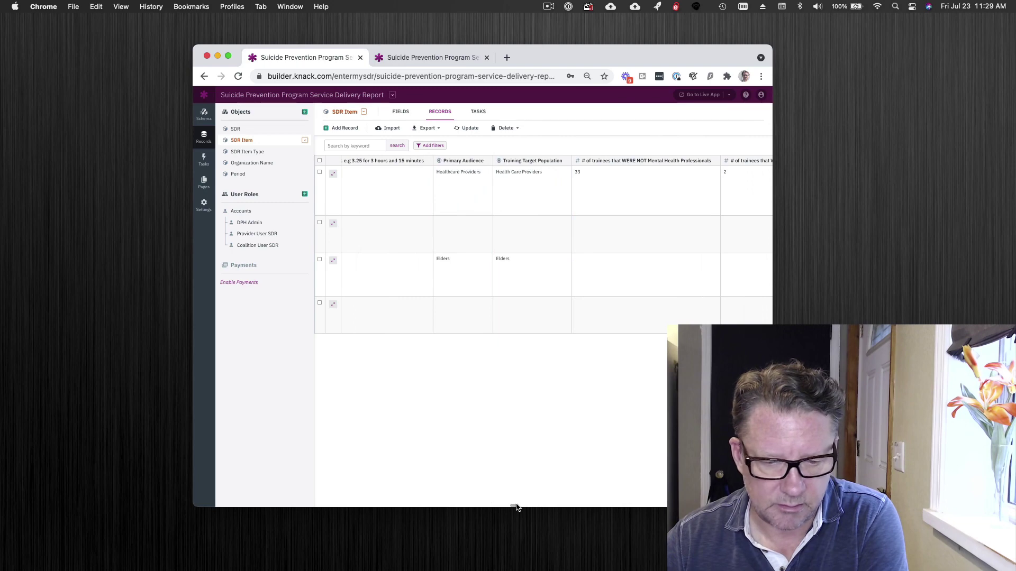
pyautogui.moveTo(516, 507); pyautogui.dragTo(363, 501)
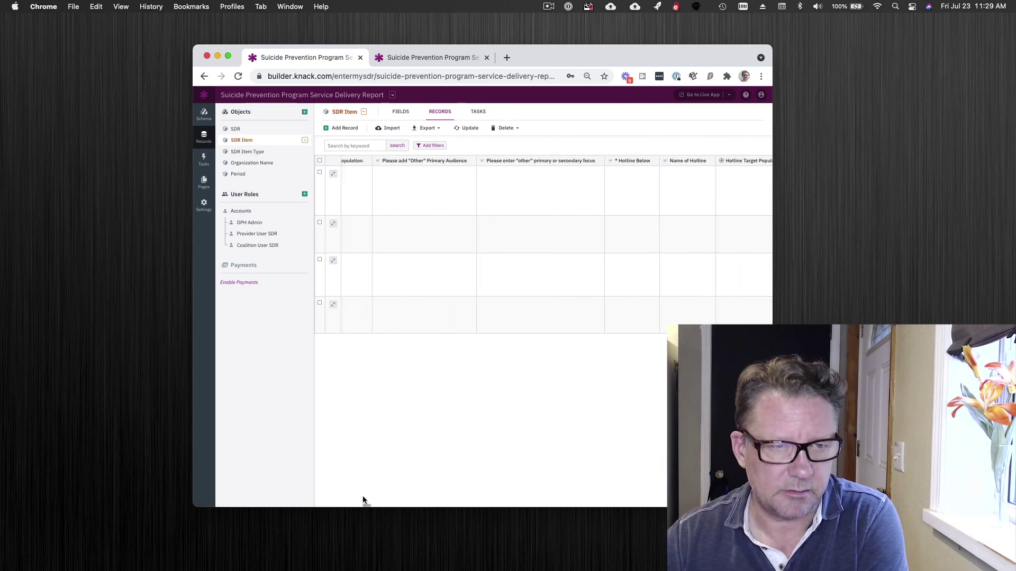
# Step: Switch to SDR #10's live details, open Submit this SDR as Final, then close it without submitting
pyautogui.click(418, 57)
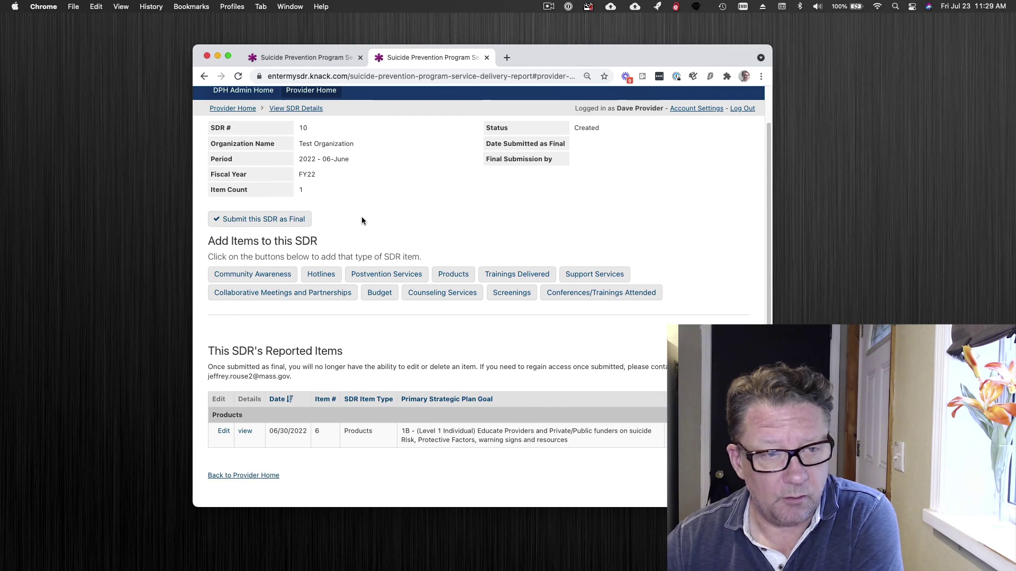
pyautogui.click(256, 221)
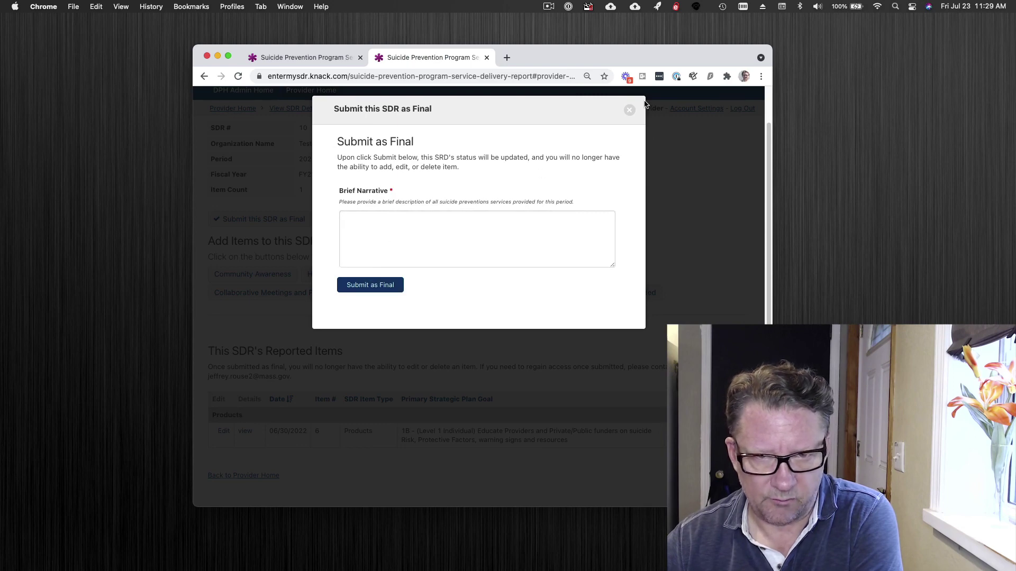
pyautogui.click(629, 111)
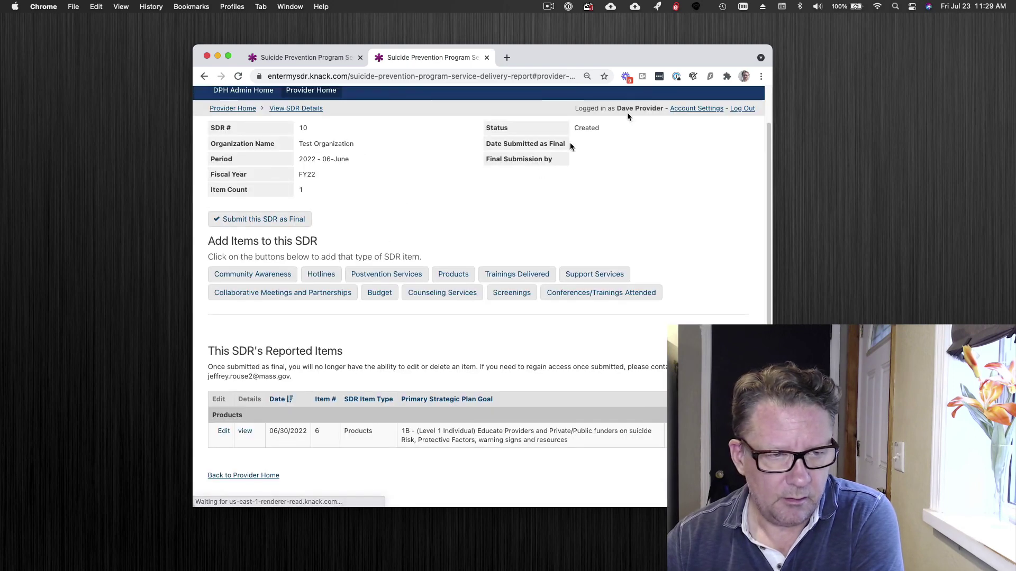
pyautogui.click(223, 432)
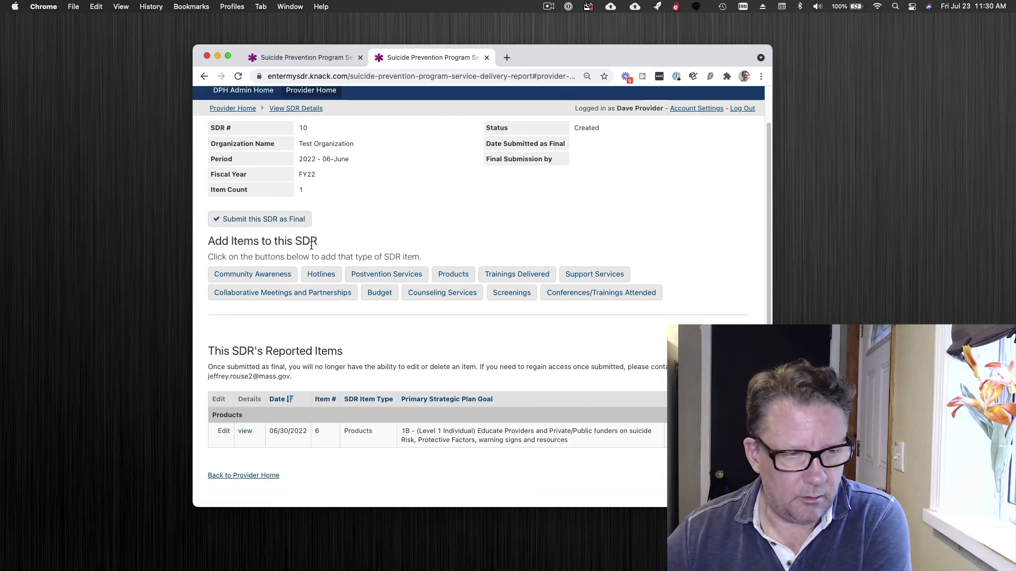
pyautogui.click(252, 109)
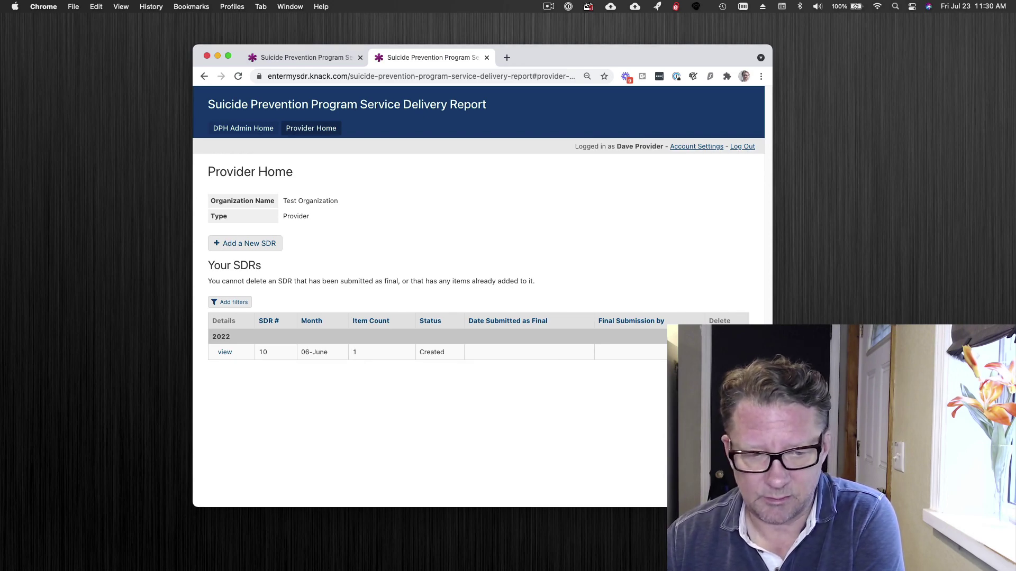
pyautogui.click(225, 352)
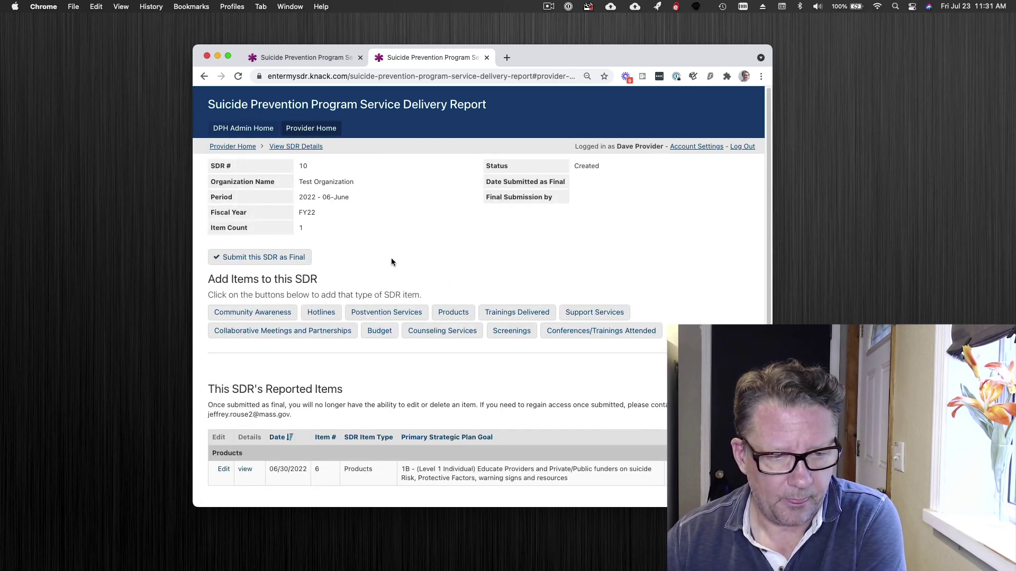
pyautogui.scroll(-2, 391, 258)
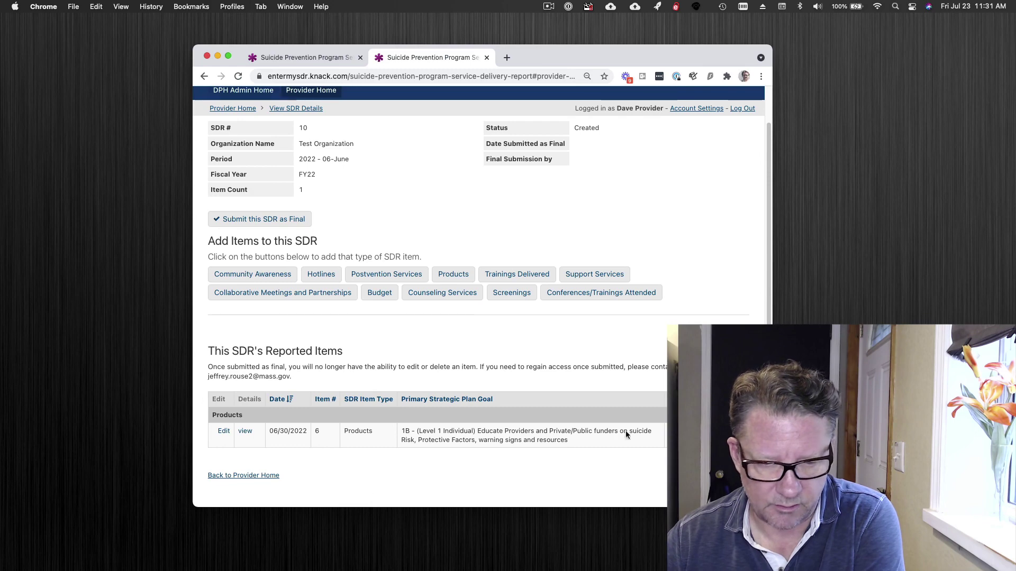
# Step: Delete the Products item from SDR #10 (06-June) and return to Provider Home, now showing Item Count 0
pyautogui.click(741, 431)
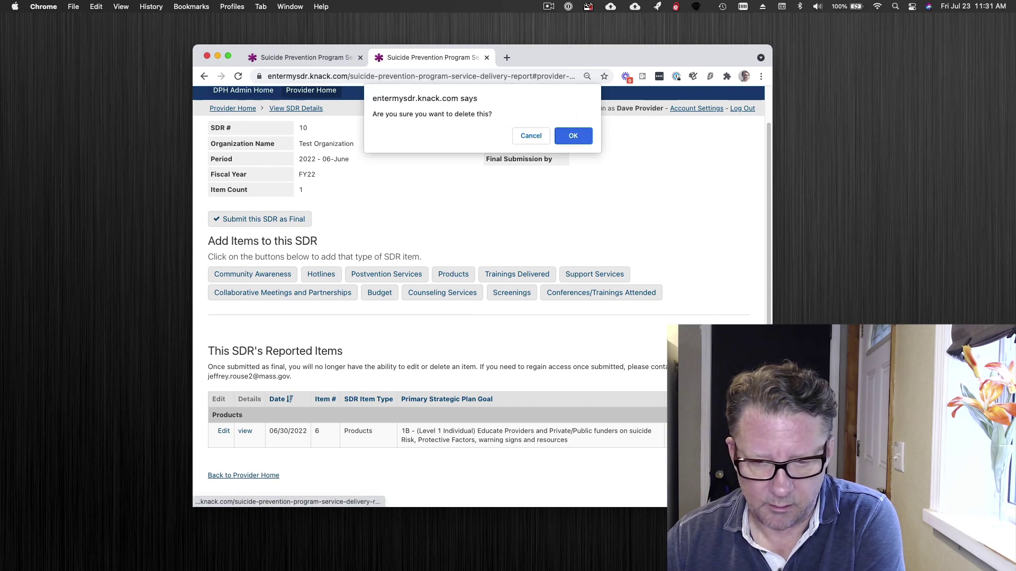
pyautogui.click(574, 137)
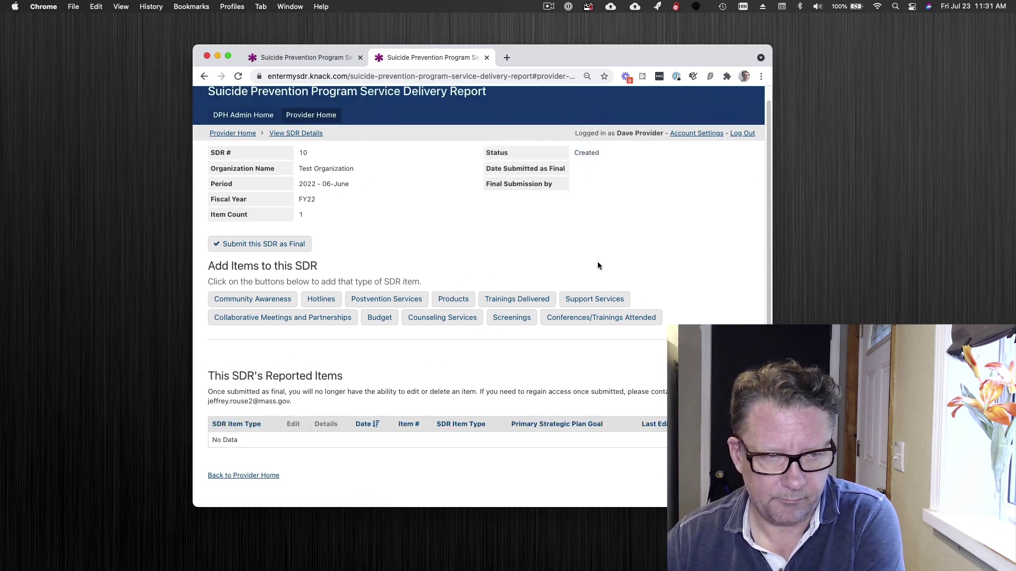
pyautogui.click(240, 134)
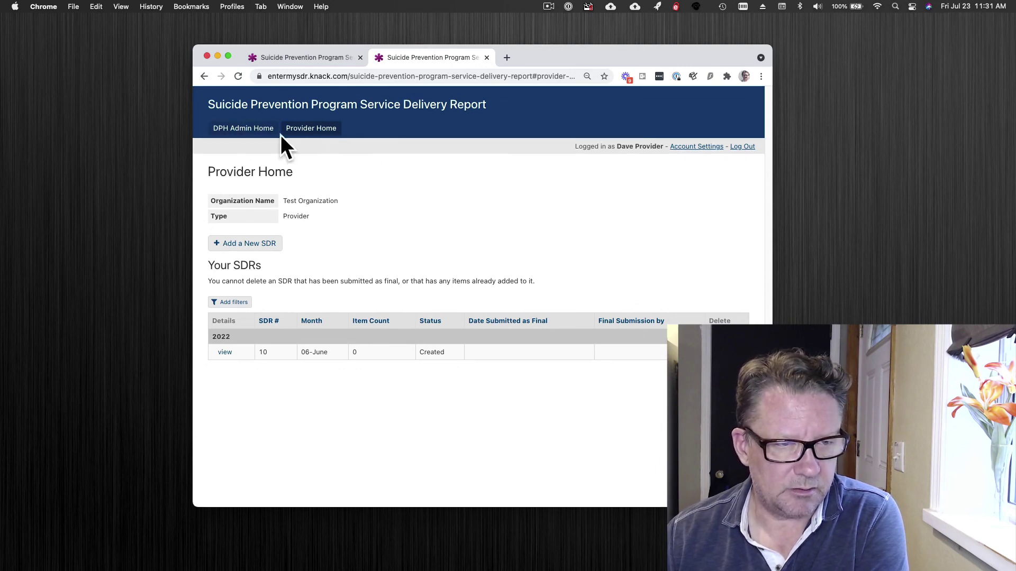
# Step: Visit the Periods list, then settle on DPH Admin Home showing three FY22 SDRs from different organizations
pyautogui.click(235, 131)
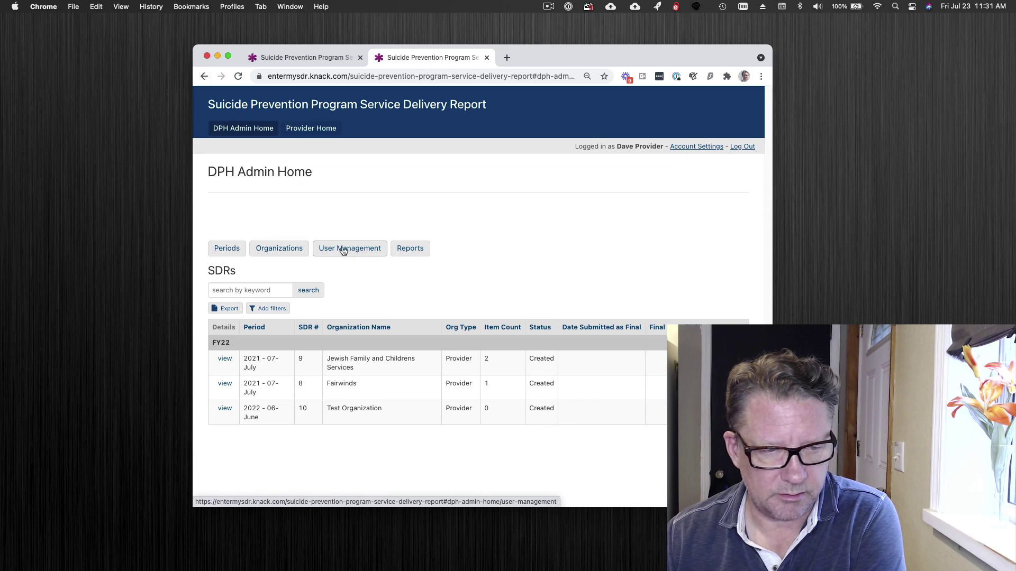
pyautogui.click(221, 252)
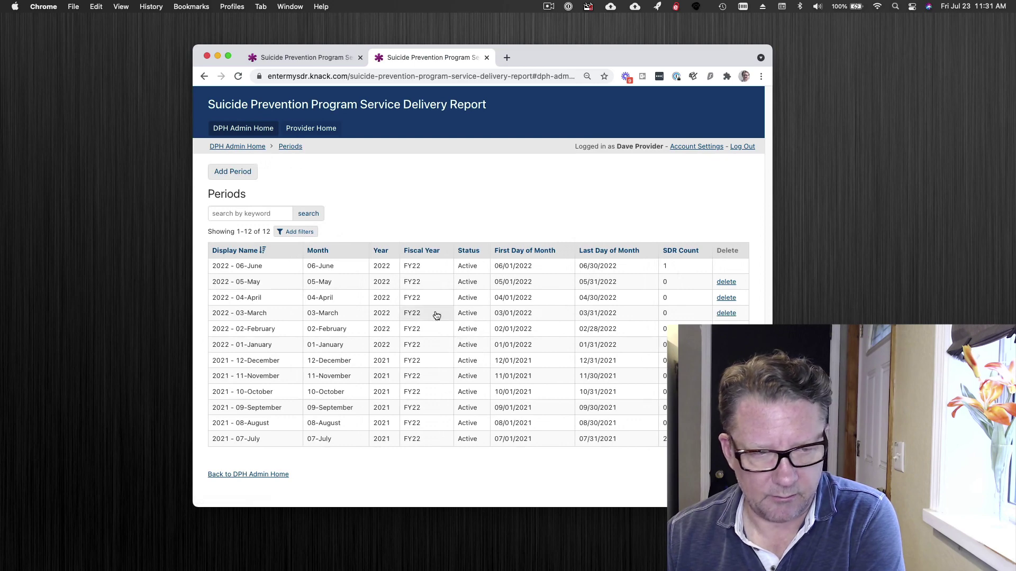
pyautogui.click(238, 147)
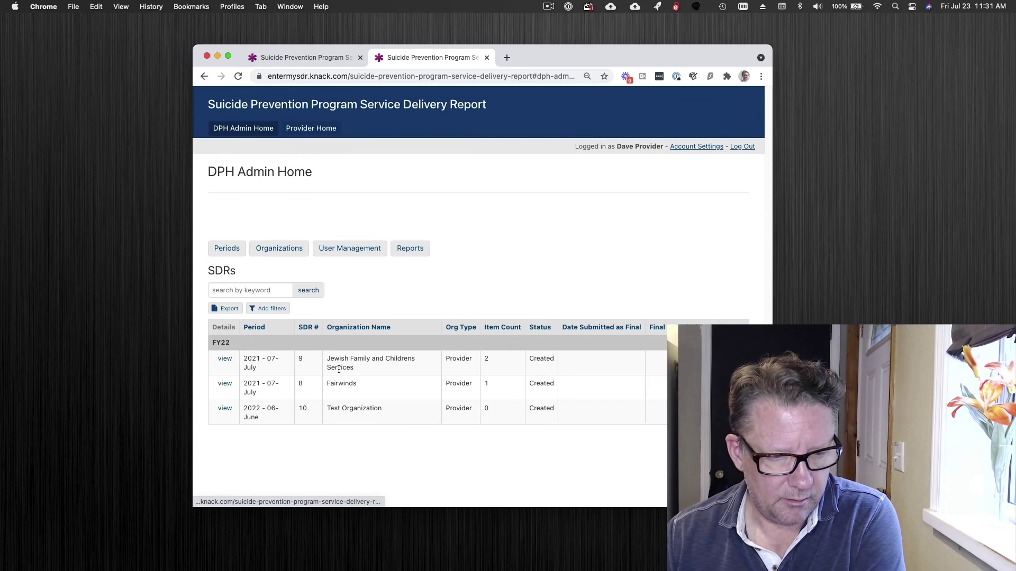
pyautogui.click(224, 360)
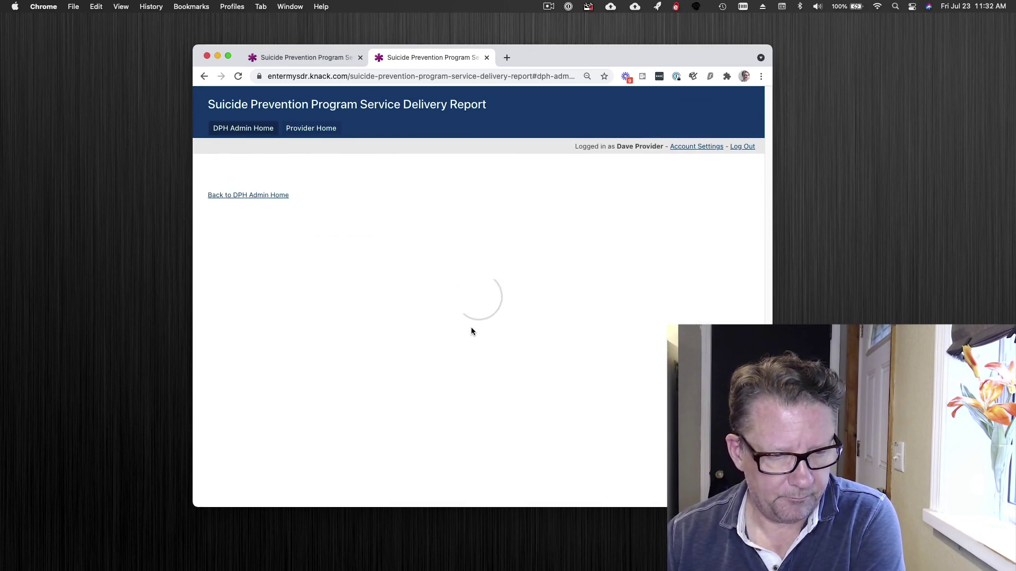
pyautogui.scroll(-2, 465, 316)
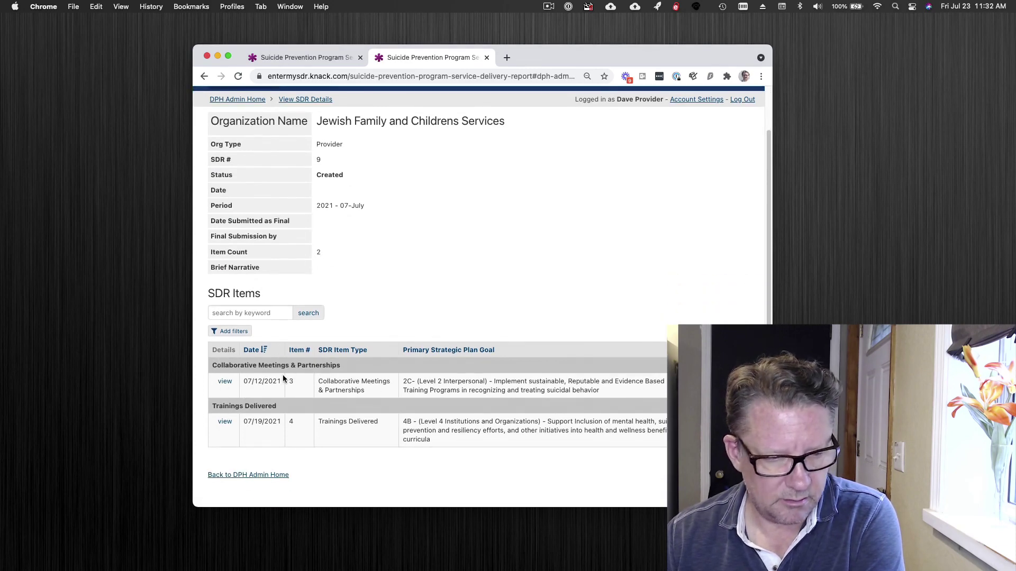
pyautogui.click(224, 382)
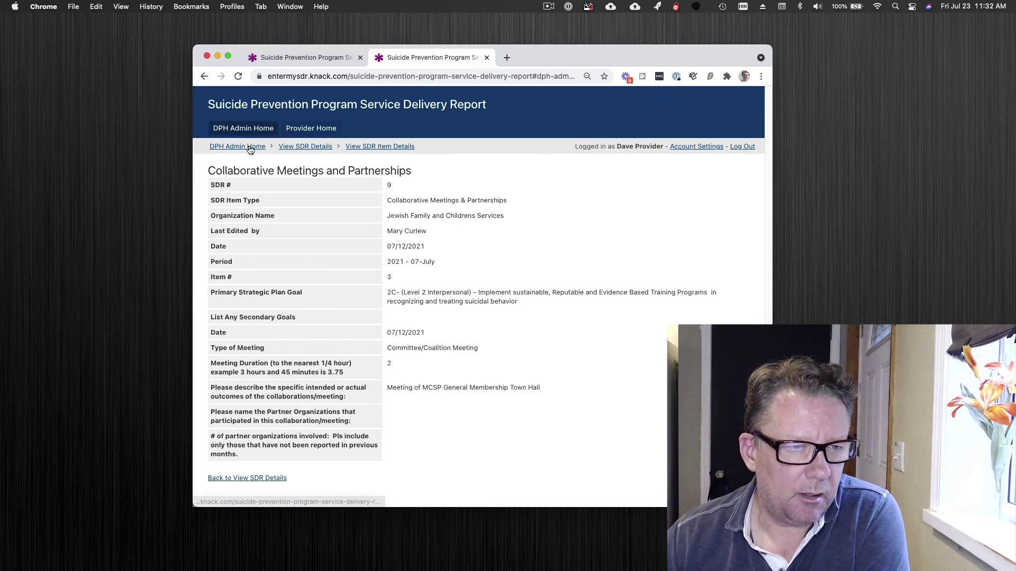
pyautogui.click(241, 129)
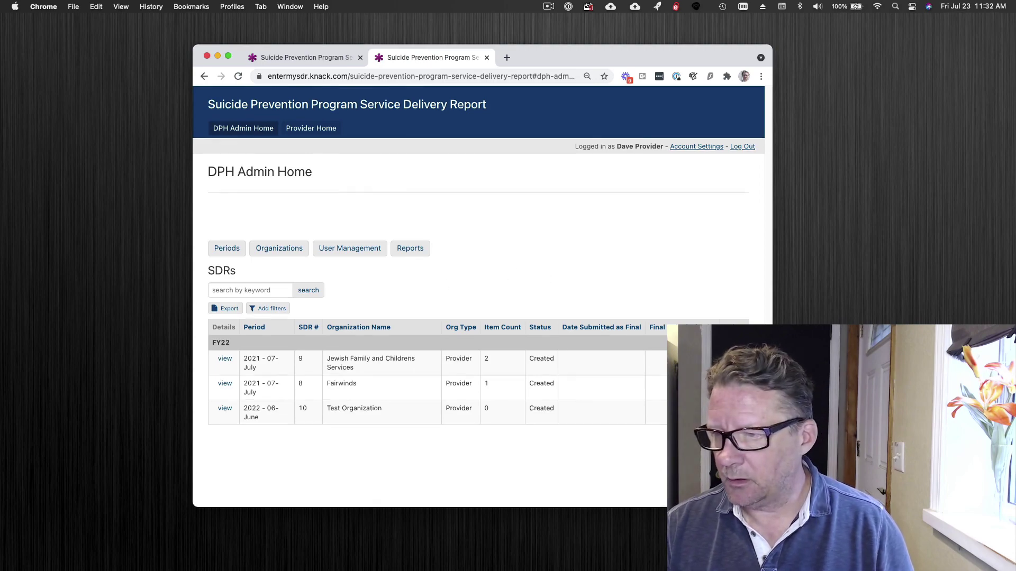
pyautogui.press('super+Tab')
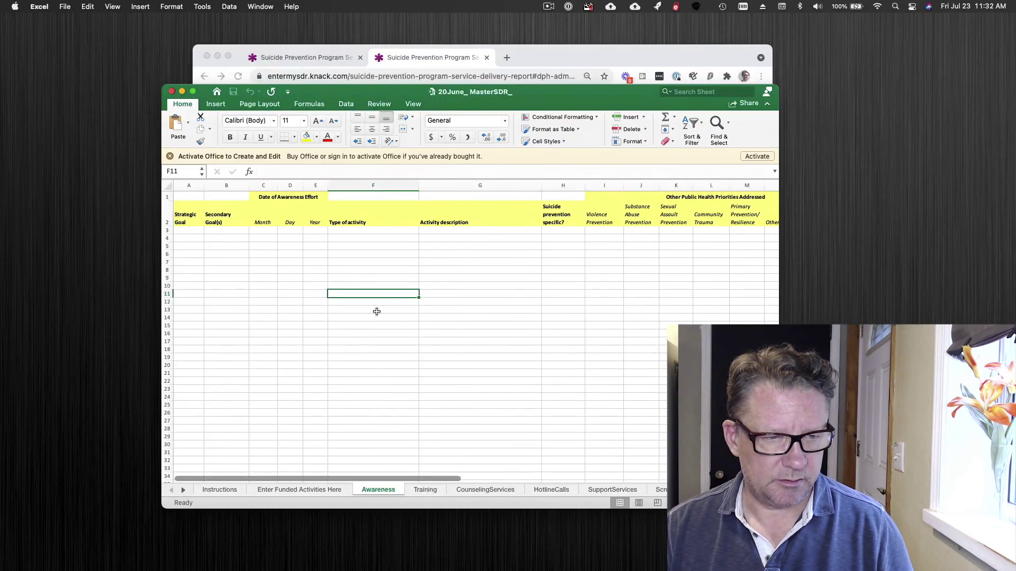
pyautogui.moveTo(209, 235); pyautogui.dragTo(680, 436)
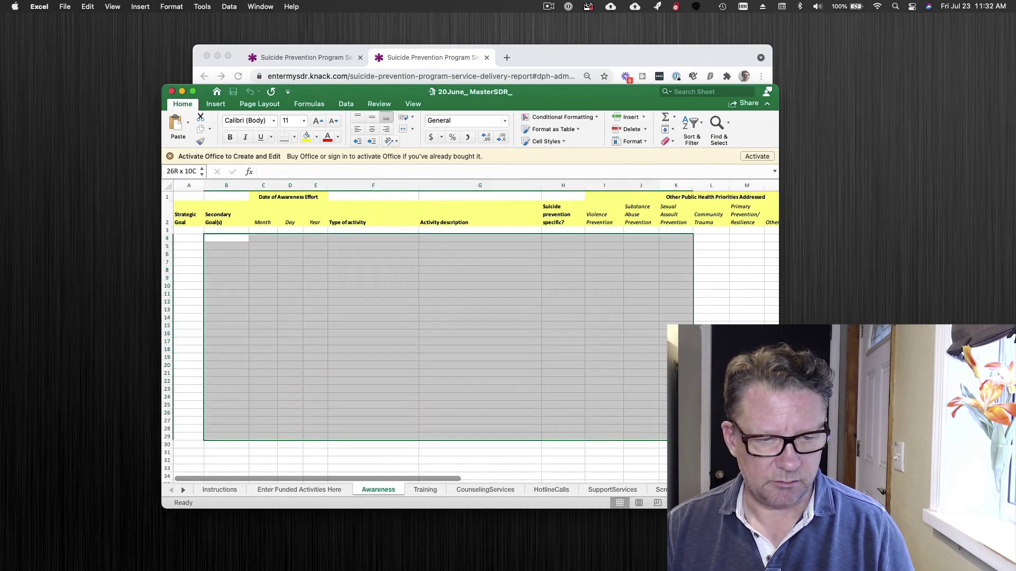
pyautogui.click(424, 490)
pyautogui.click(474, 491)
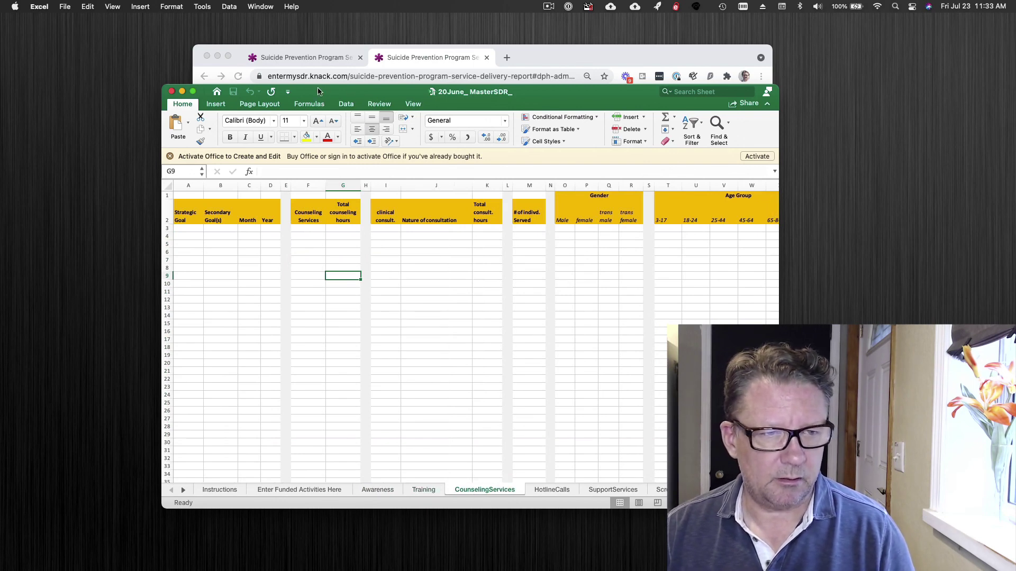
pyautogui.moveTo(318, 91); pyautogui.dragTo(342, 99)
pyautogui.press('super+m')
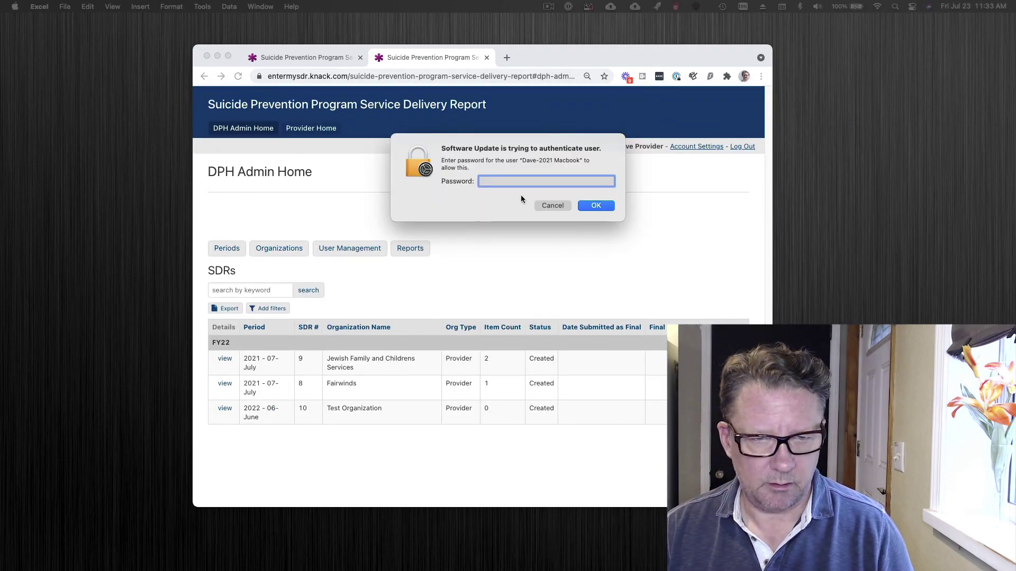
# Step: Cancel the macOS Software Update password prompt covering the DPH Admin Home page
pyautogui.click(553, 208)
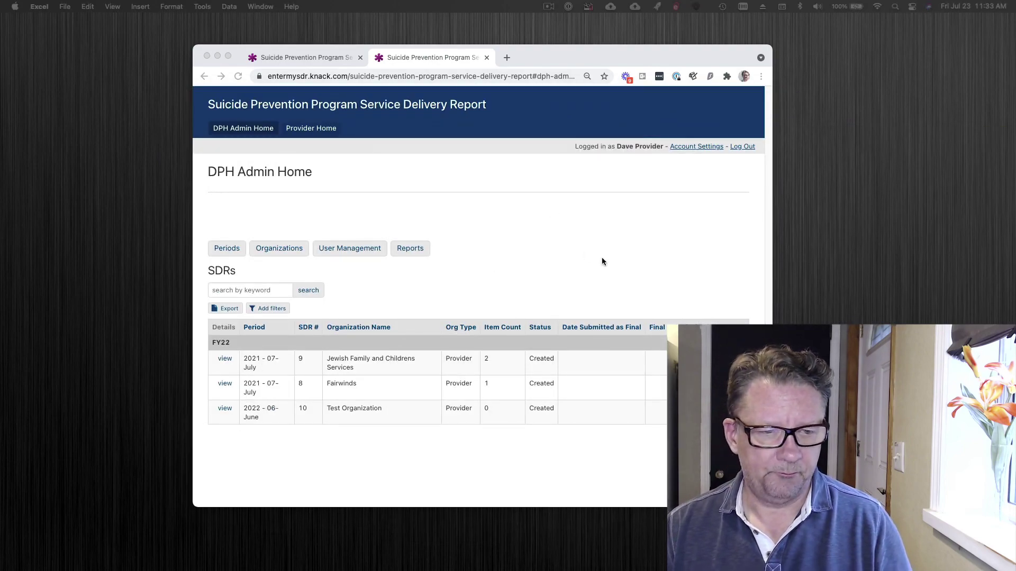